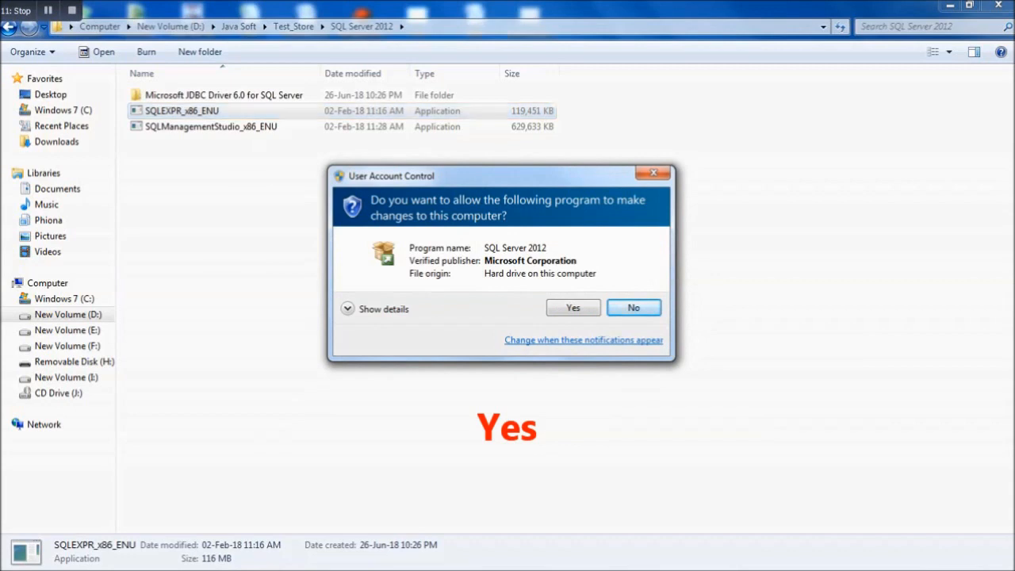
- Approve the User Account Control prompt for the SQLEXPR_x86_ENU installer
{"action": "left_click", "coordinate": [574, 308]}
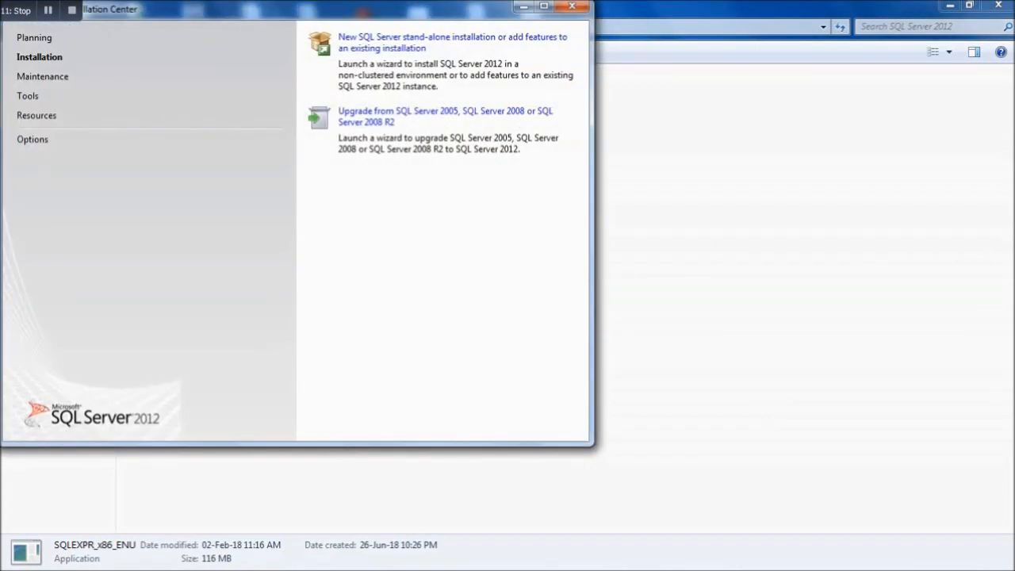
- Choose a new SQL Server stand-alone installation in the Installation Center
{"action": "left_click", "coordinate": [452, 38]}
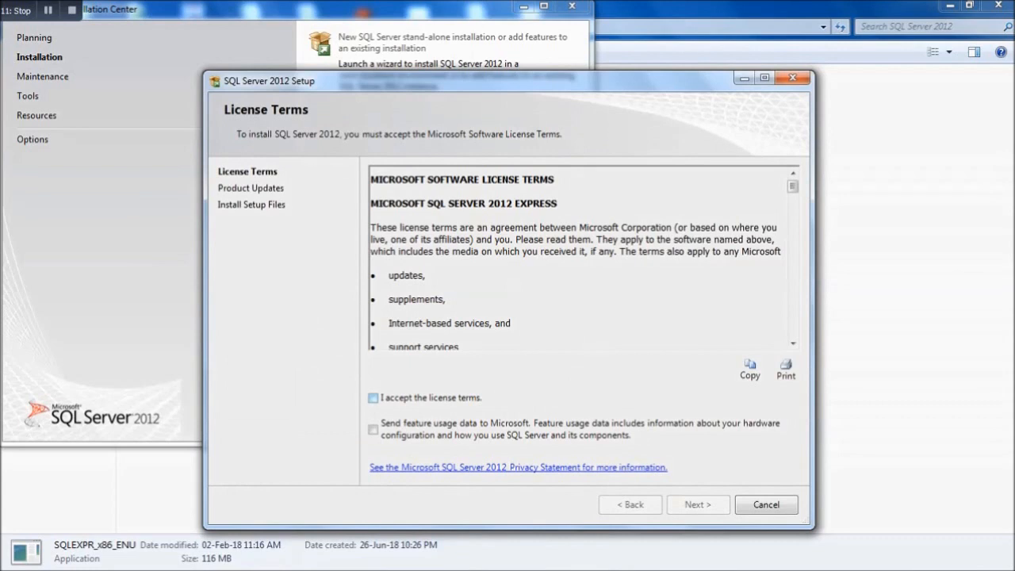
- Accept the license terms and continue past the Product Updates page
{"action": "left_click", "coordinate": [372, 397]}
{"action": "left_click", "coordinate": [697, 504]}
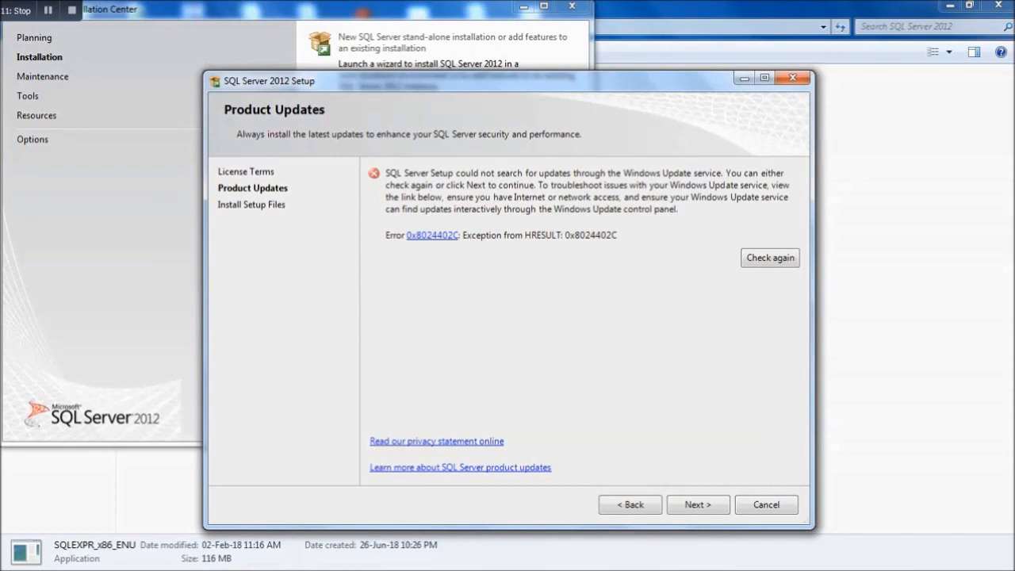
{"action": "left_click", "coordinate": [698, 505]}
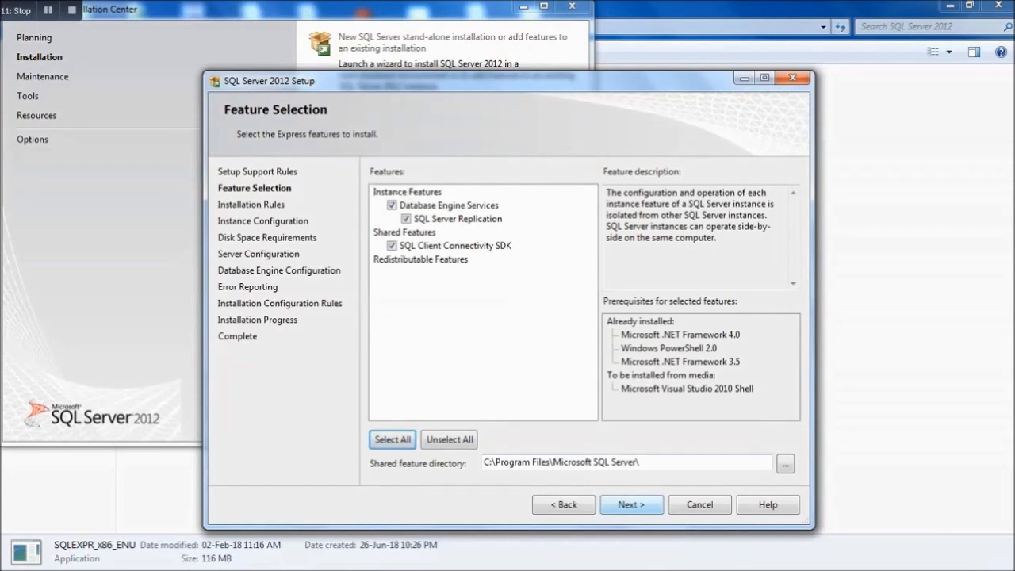
- Keep the Express features and install as the default MSSQLSERVER instance
{"action": "left_click", "coordinate": [631, 505]}
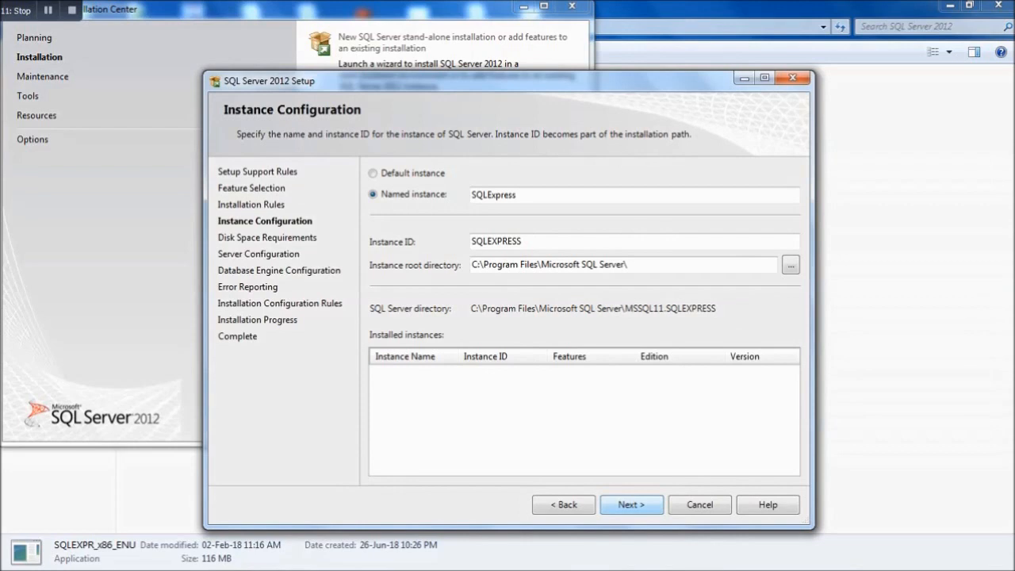
{"action": "left_click", "coordinate": [373, 173]}
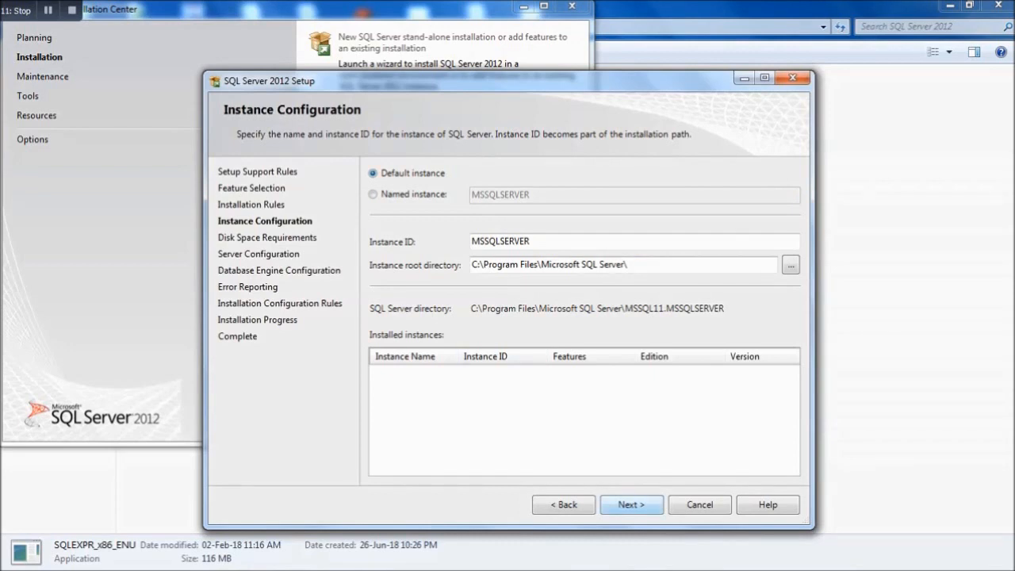
{"action": "key", "text": "Return"}
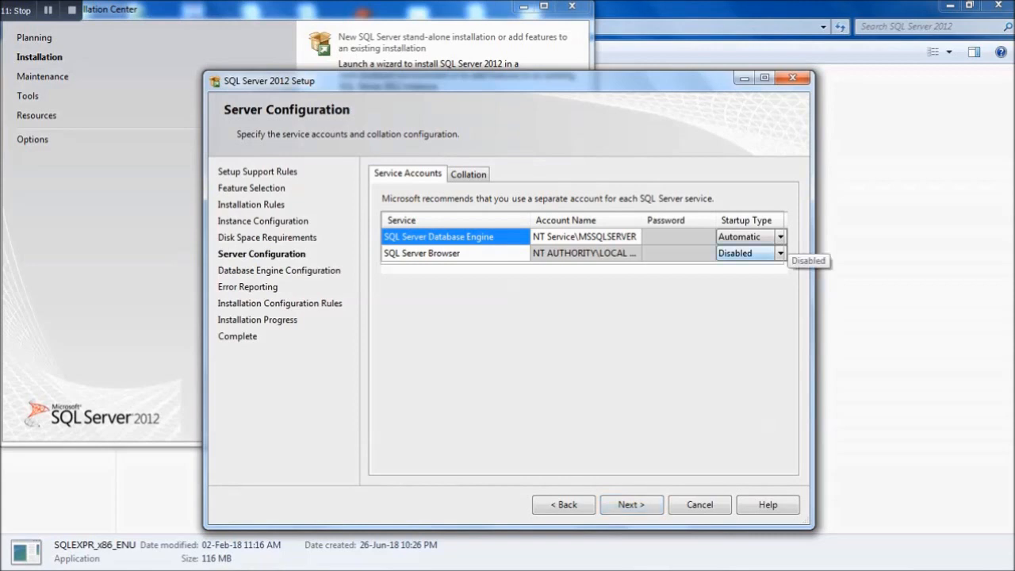
- Set SQL Server Browser startup to Automatic, leaving Database Engine on Automatic
{"action": "left_click", "coordinate": [762, 253]}
{"action": "left_click", "coordinate": [739, 269]}
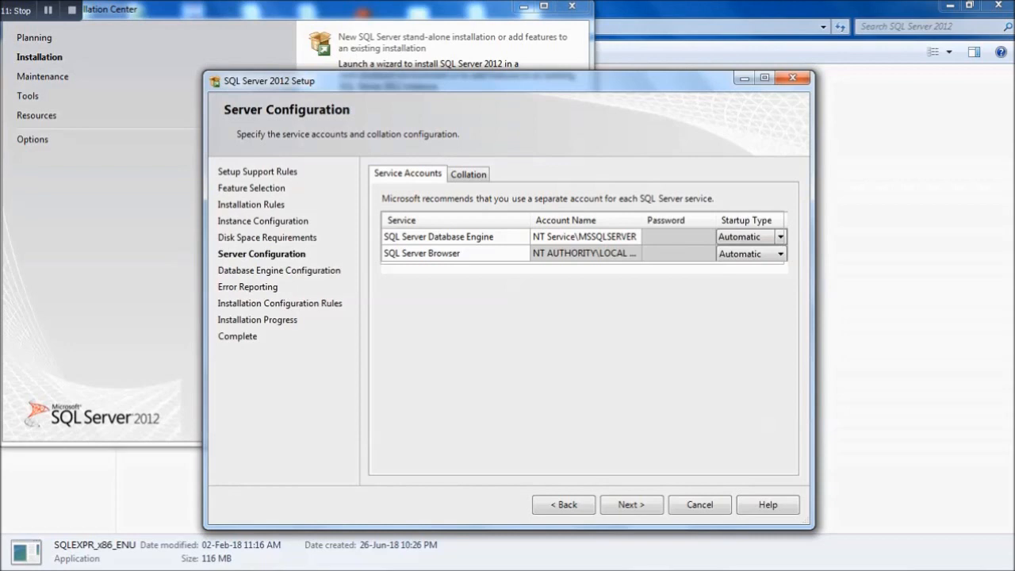
{"action": "left_click", "coordinate": [779, 237]}
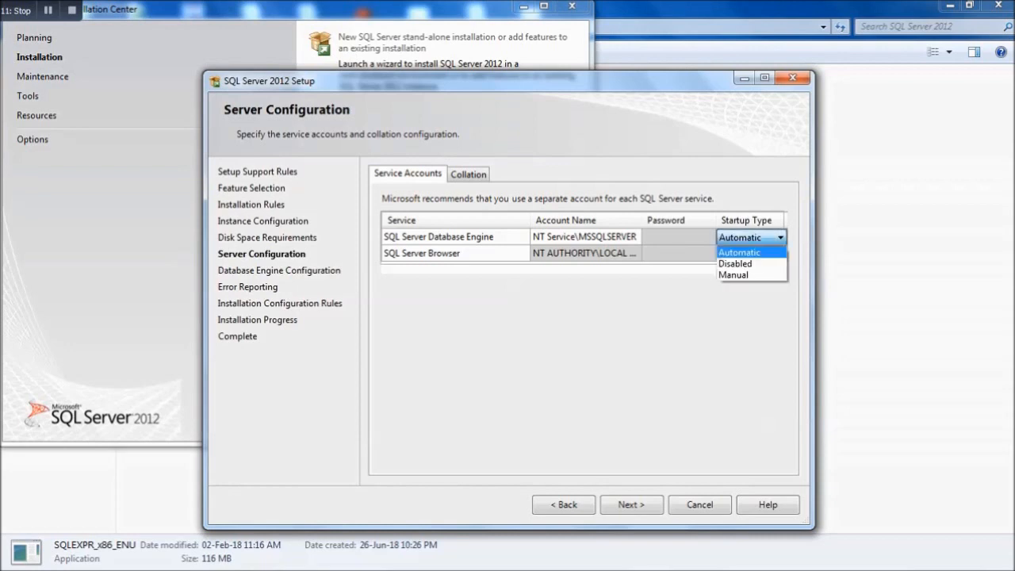
{"action": "left_click", "coordinate": [779, 237]}
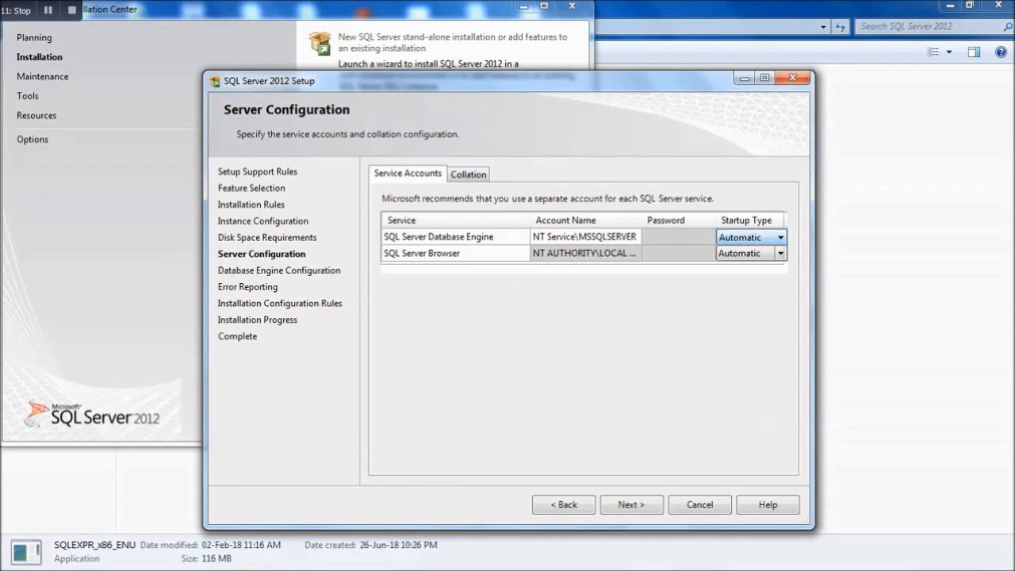
{"action": "left_click", "coordinate": [632, 505]}
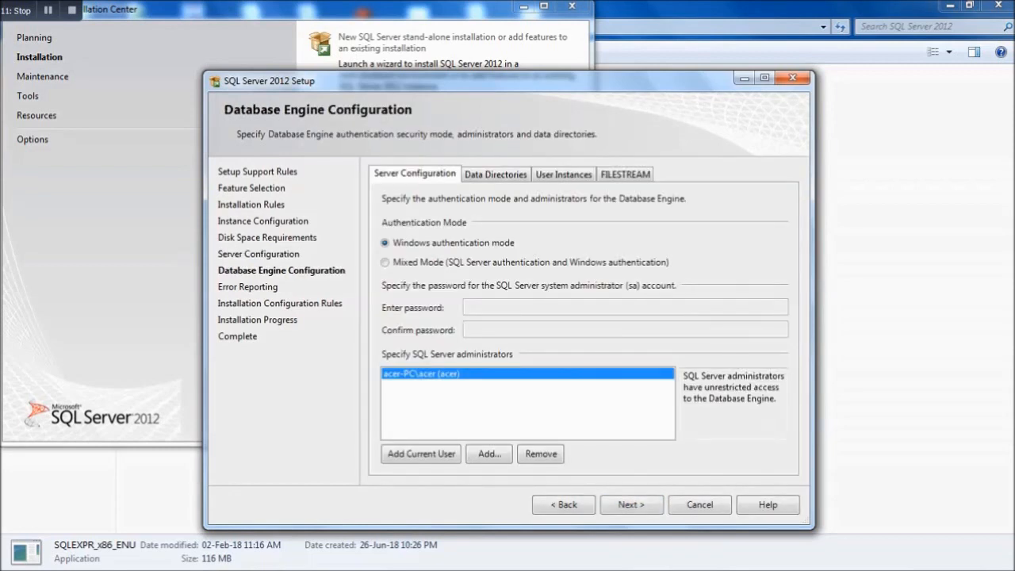
- Use Mixed Mode with a confirmed sa password and the current user as administrator
{"action": "left_click", "coordinate": [385, 262]}
{"action": "left_click", "coordinate": [507, 308]}
{"action": "left_click", "coordinate": [508, 330]}
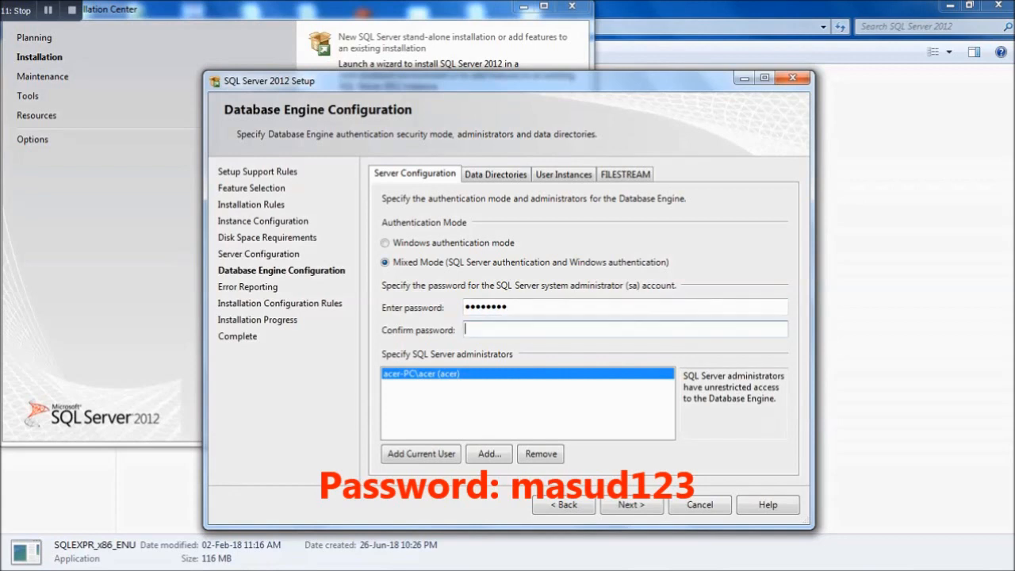
{"action": "left_click", "coordinate": [427, 455]}
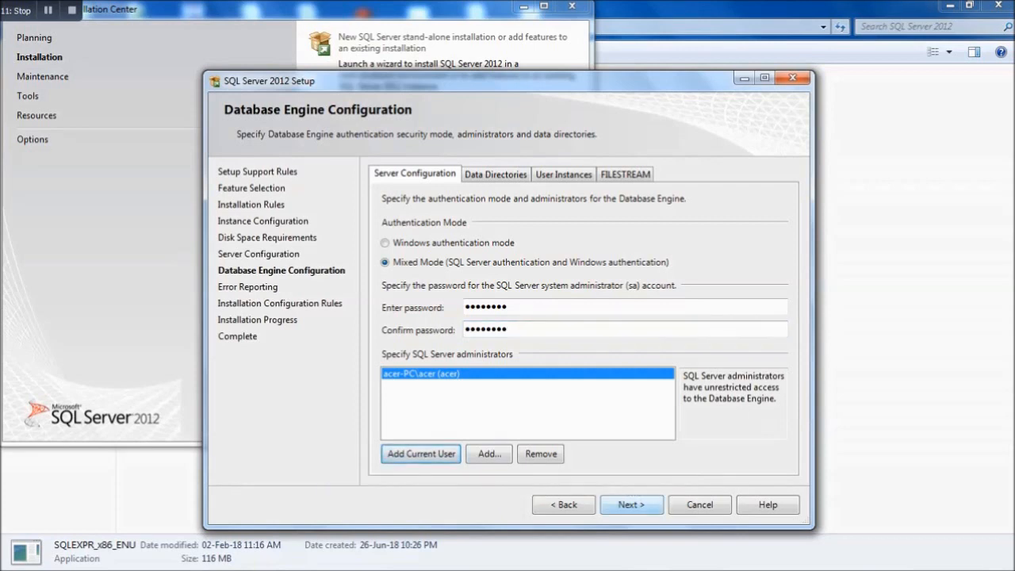
{"action": "left_click", "coordinate": [631, 504]}
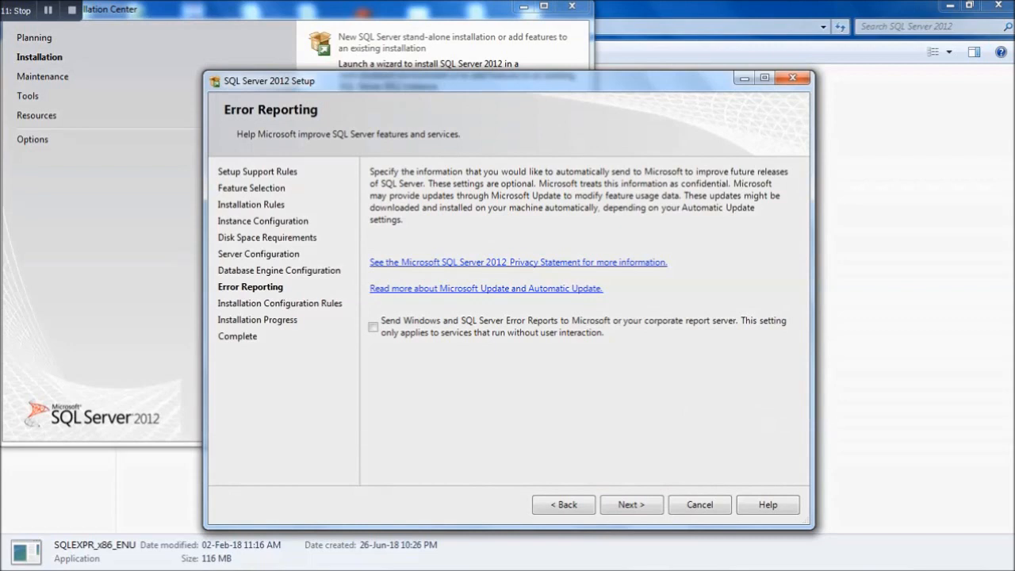
- Run the installation until every feature reports Succeeded, then close the wizard
{"action": "left_click", "coordinate": [631, 504]}
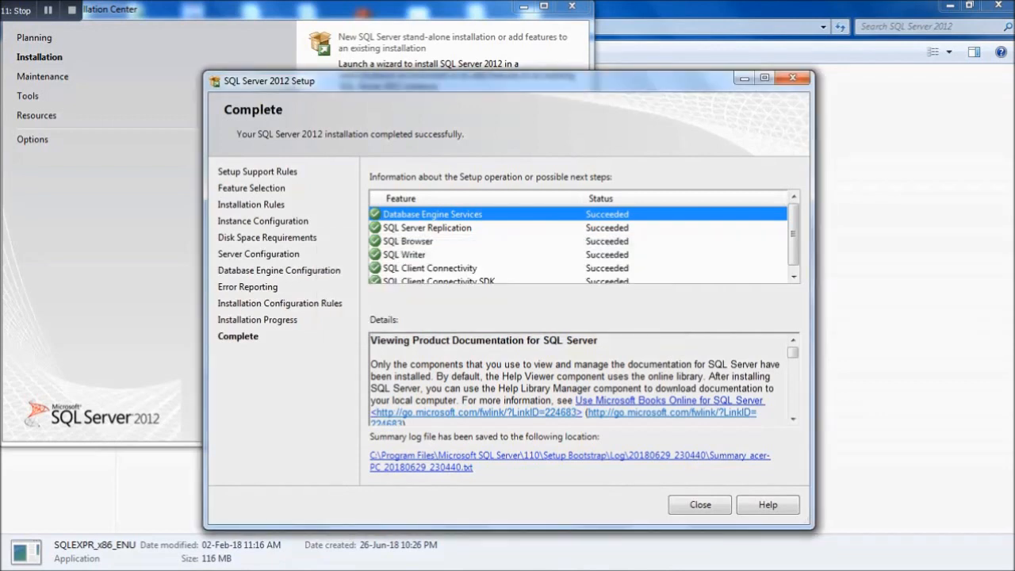
{"action": "left_click", "coordinate": [793, 276]}
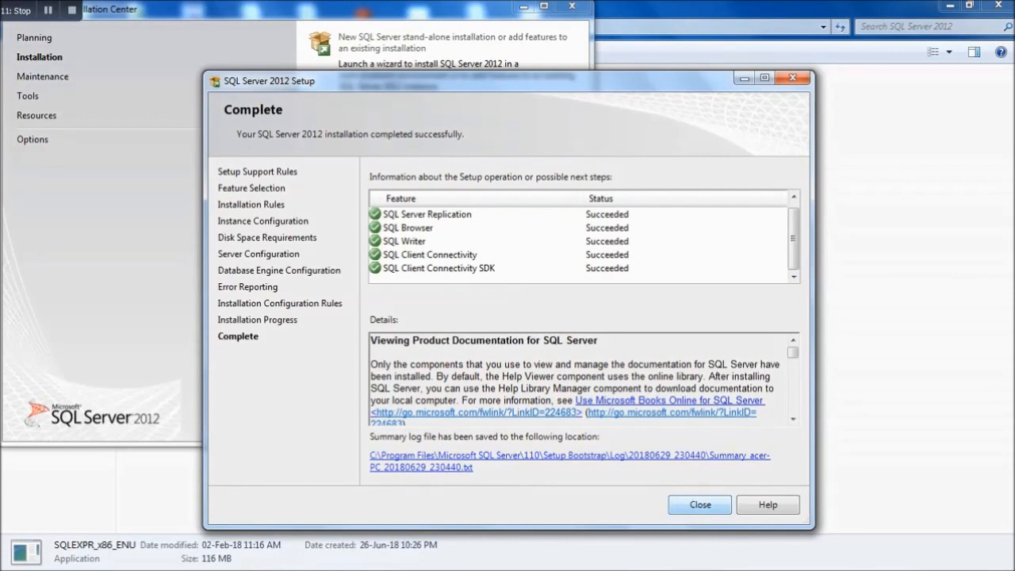
{"action": "left_click", "coordinate": [701, 505]}
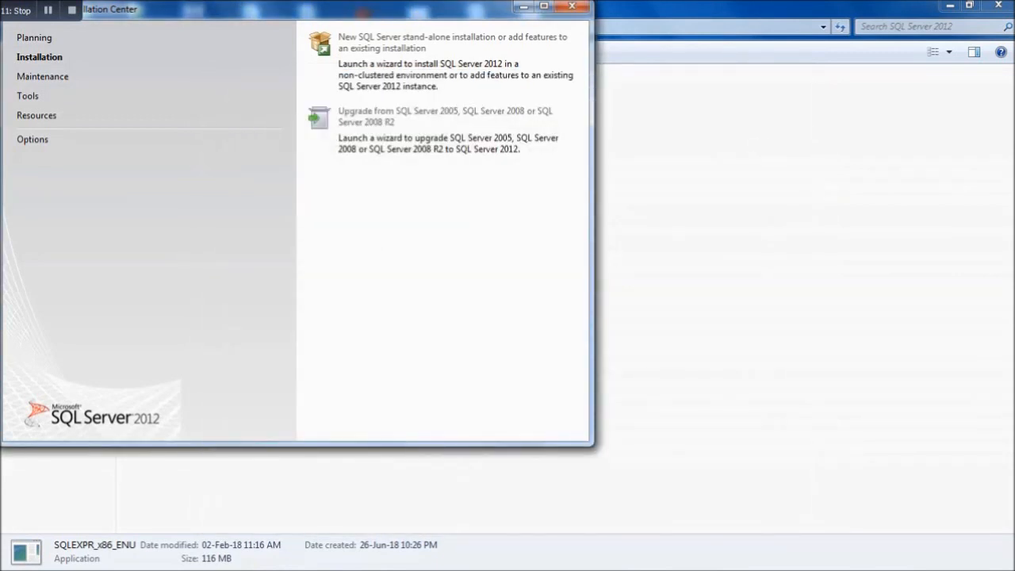
- Close the Installation Center and select the SQLManagementStudio_x86_ENU installer
{"action": "left_click", "coordinate": [572, 6]}
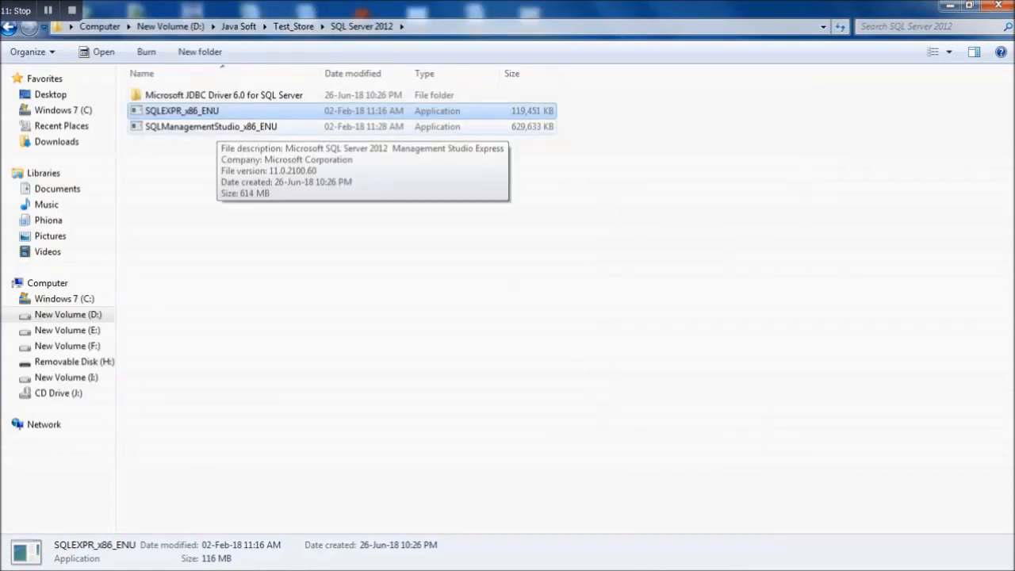
{"action": "left_click", "coordinate": [217, 127]}
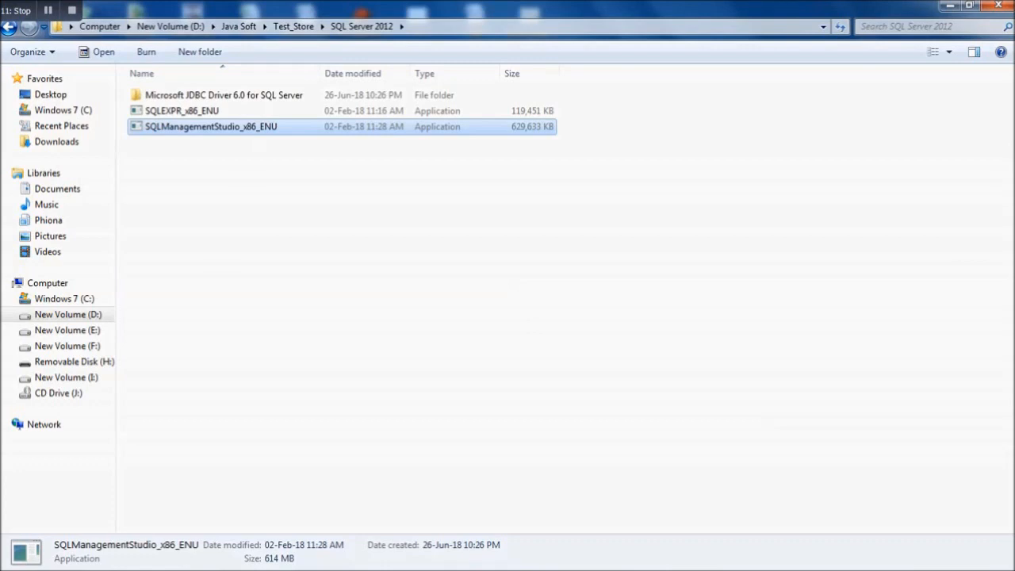
{"action": "key", "text": "super"}
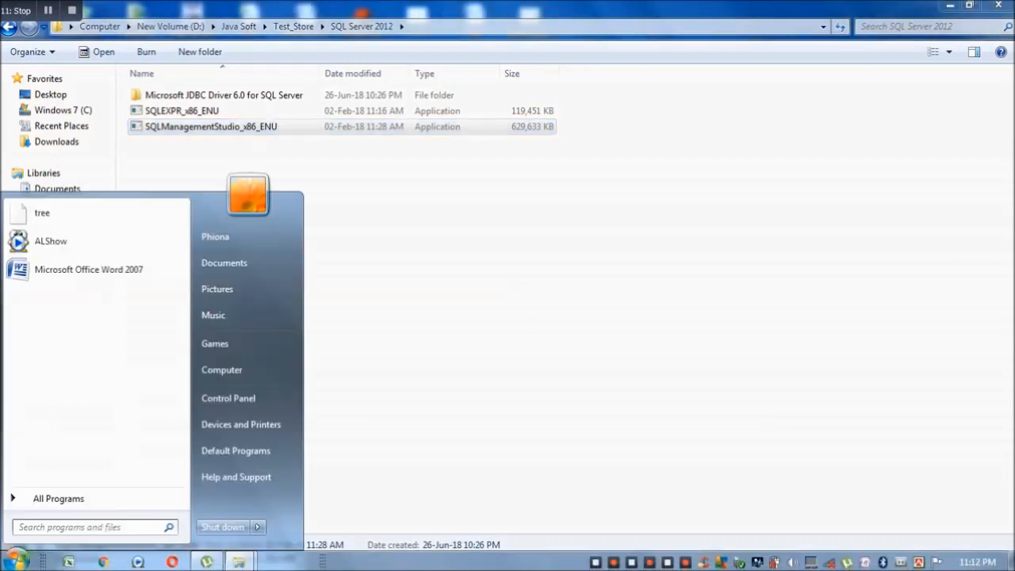
{"action": "key", "text": "super"}
{"action": "key", "text": "super"}
{"action": "key", "text": "super"}
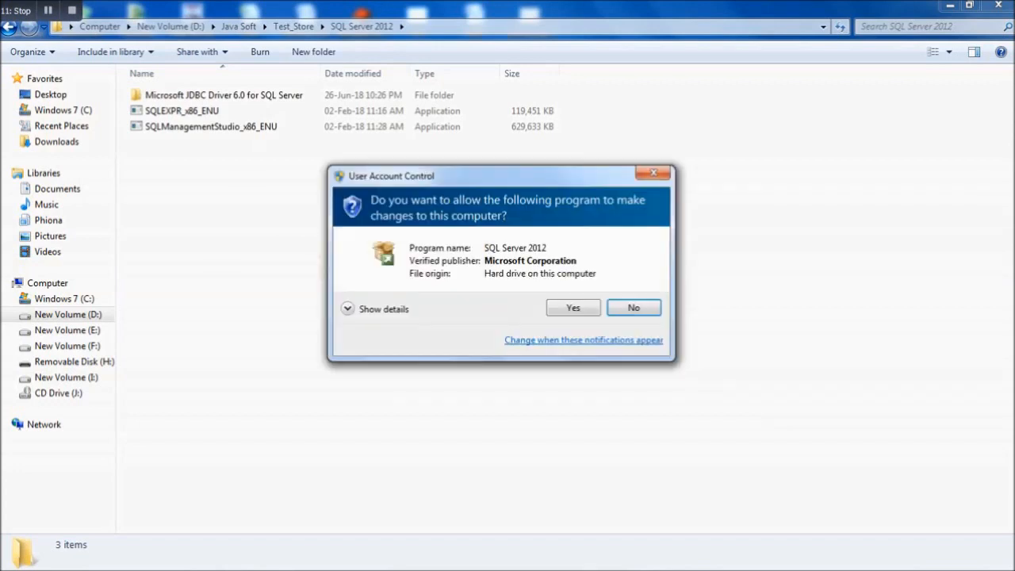
- Approve the User Account Control prompt for the Management Studio installer
{"action": "left_click", "coordinate": [574, 308]}
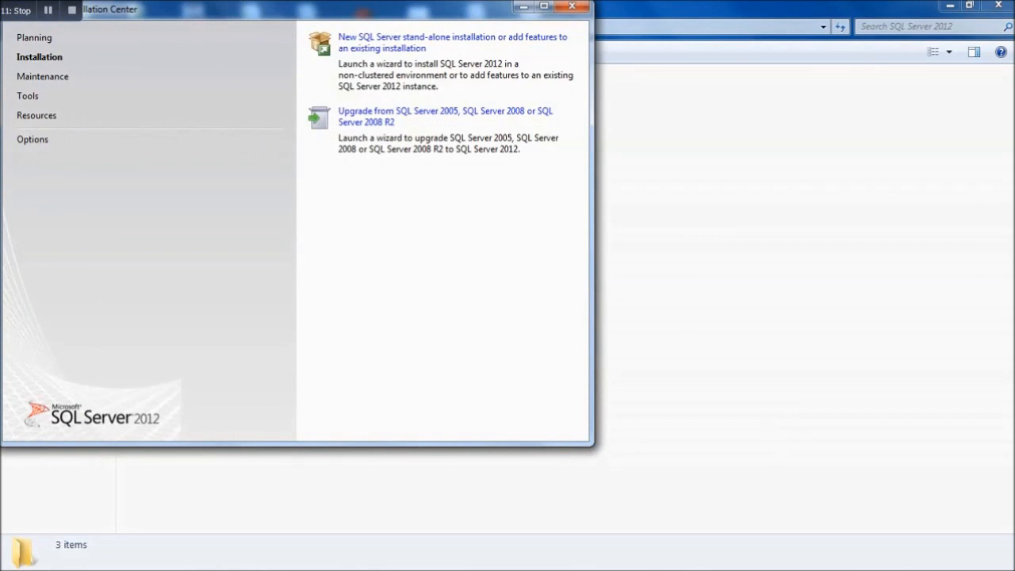
- Start setup, pass the update check, and add features to the existing MSSQLSERVER instance
{"action": "left_click", "coordinate": [413, 37]}
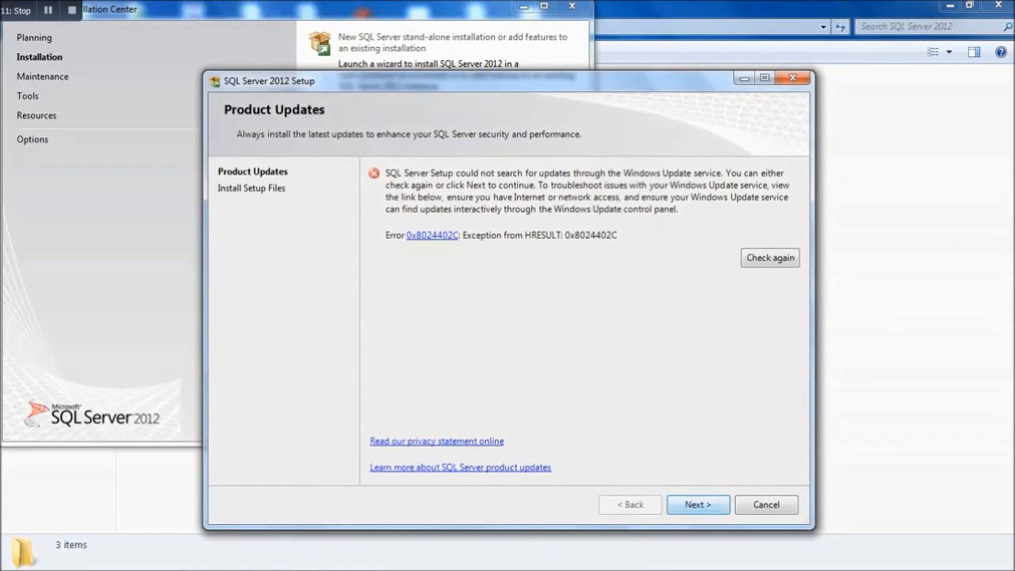
{"action": "left_click", "coordinate": [698, 505]}
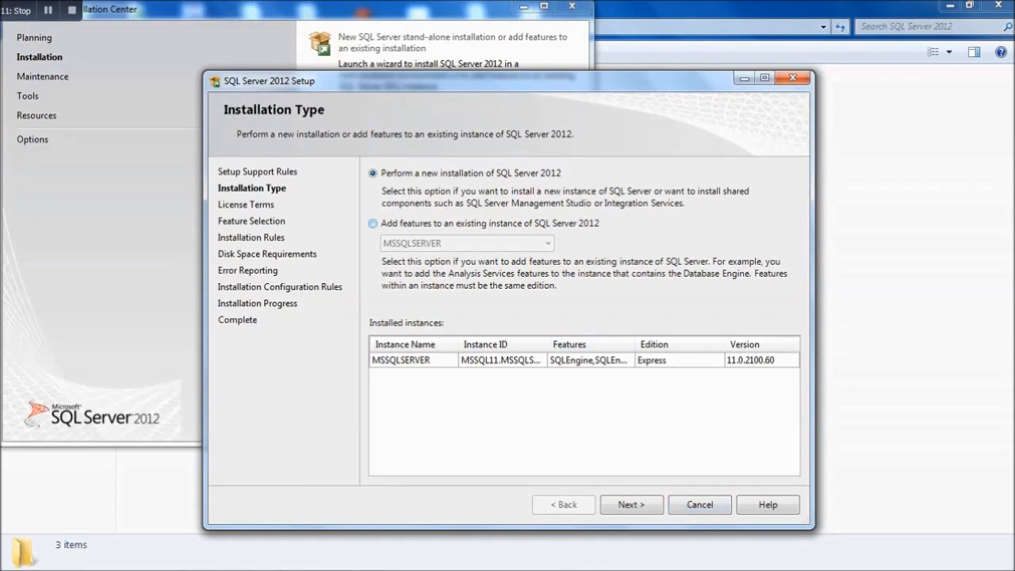
{"action": "left_click", "coordinate": [374, 224]}
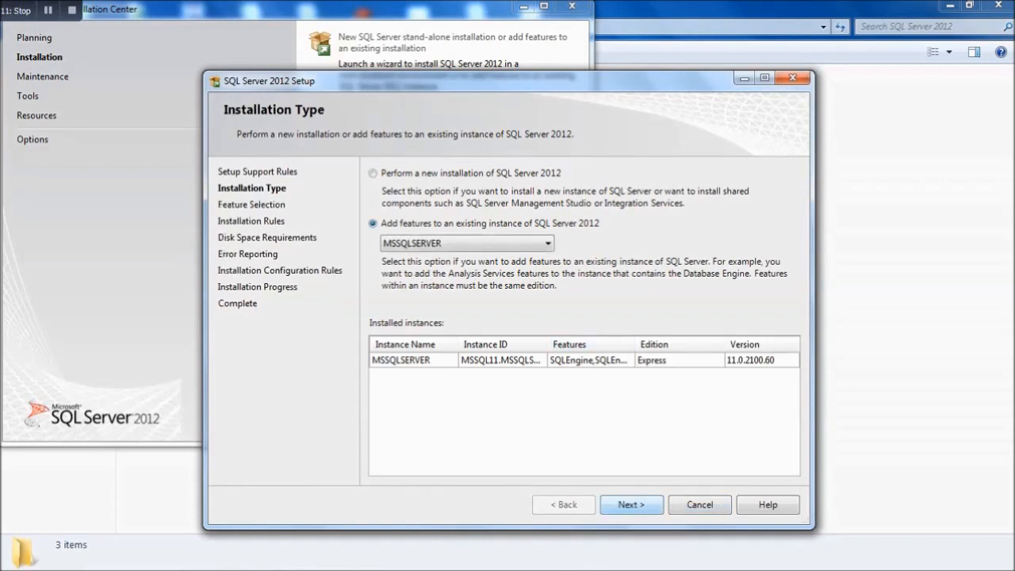
{"action": "left_click", "coordinate": [631, 505]}
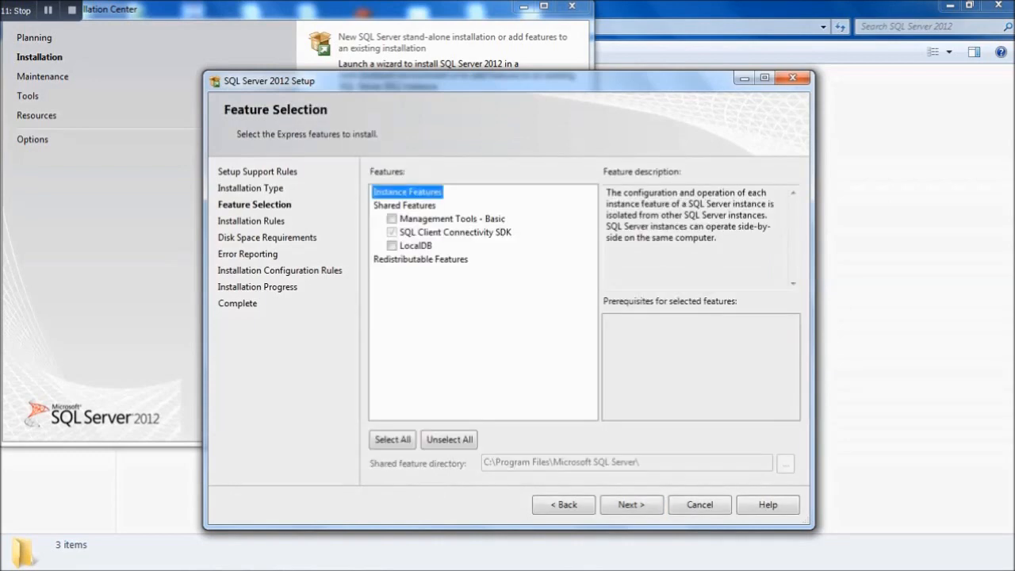
- Select all features, including Management Tools - Basic and LocalDB, and continue past Feature Selection
{"action": "left_click", "coordinate": [393, 440]}
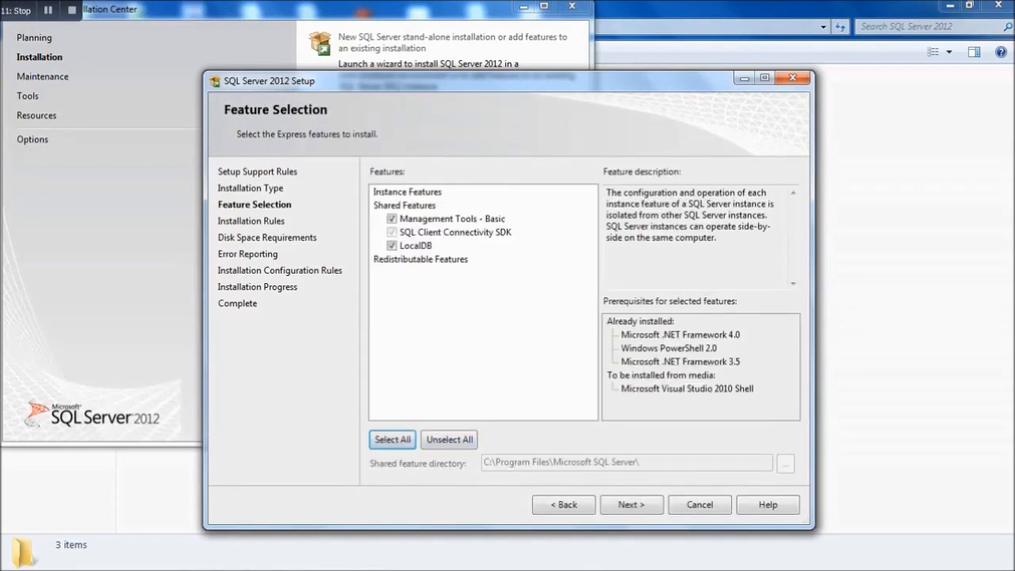
{"action": "left_click", "coordinate": [632, 504]}
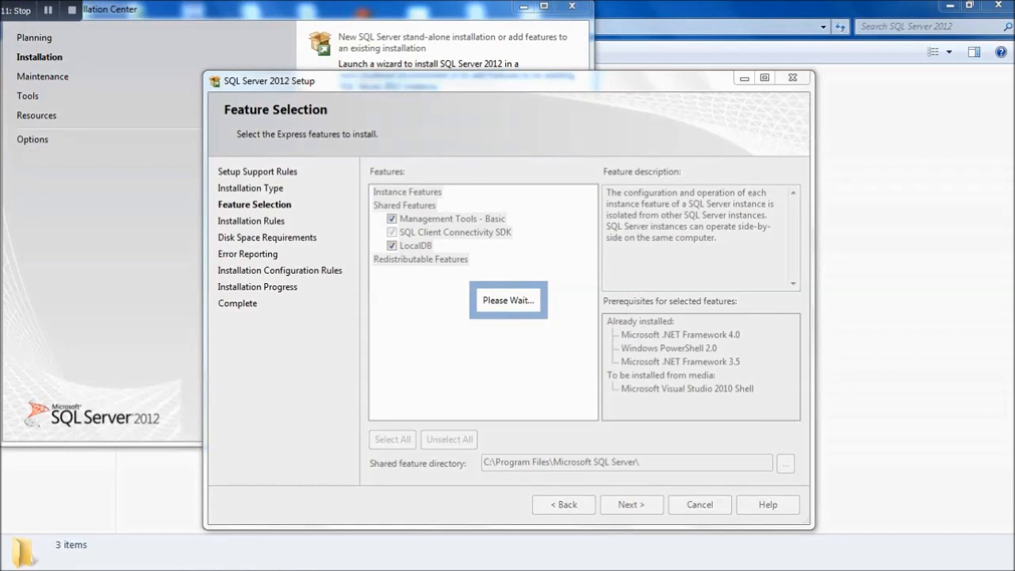
- Run the Management Tools - Basic and LocalDB installation, close both setup windows, and open Start
{"action": "left_click", "coordinate": [631, 504]}
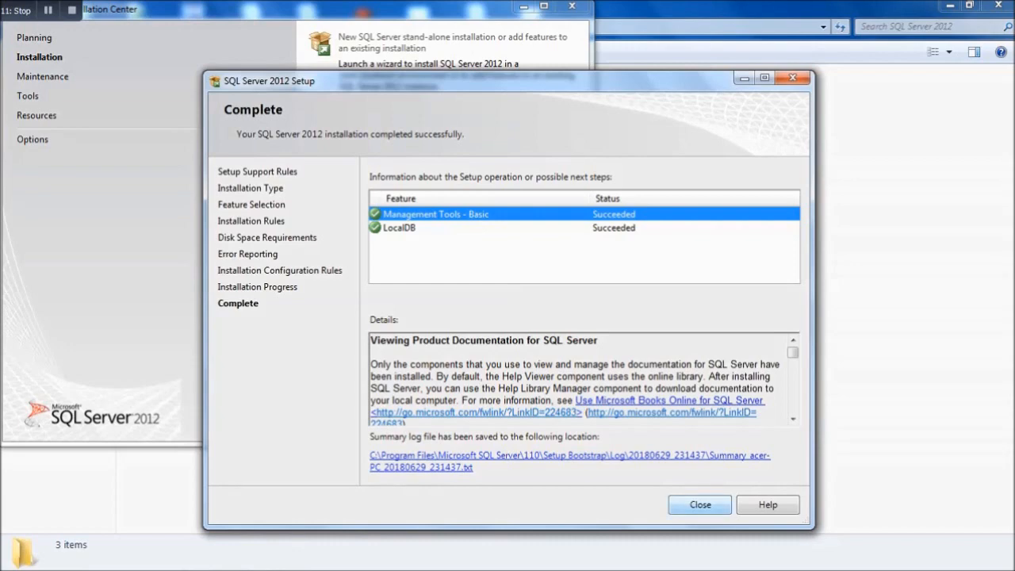
{"action": "left_click", "coordinate": [700, 506]}
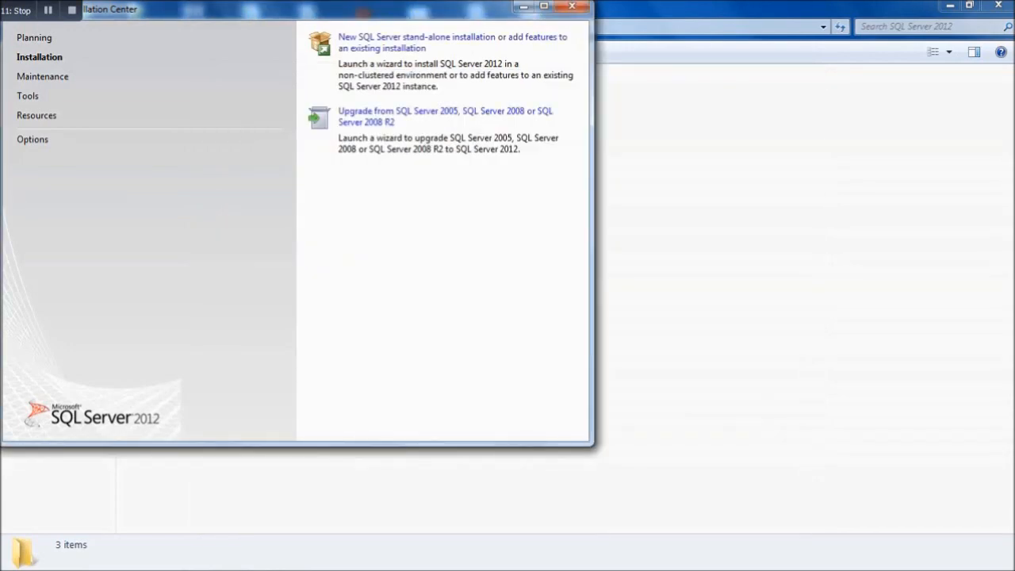
{"action": "left_click", "coordinate": [572, 7]}
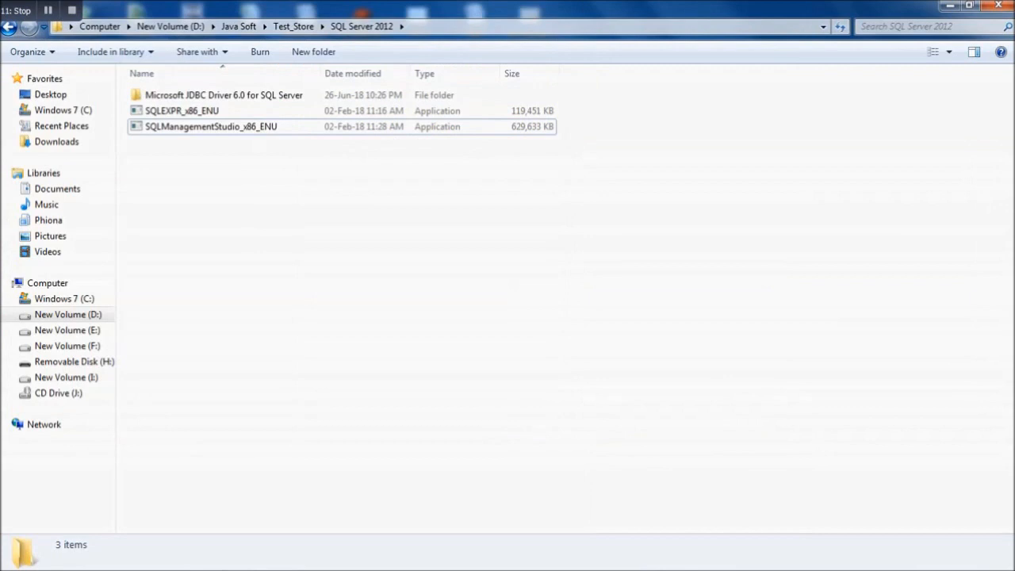
{"action": "key", "text": "super"}
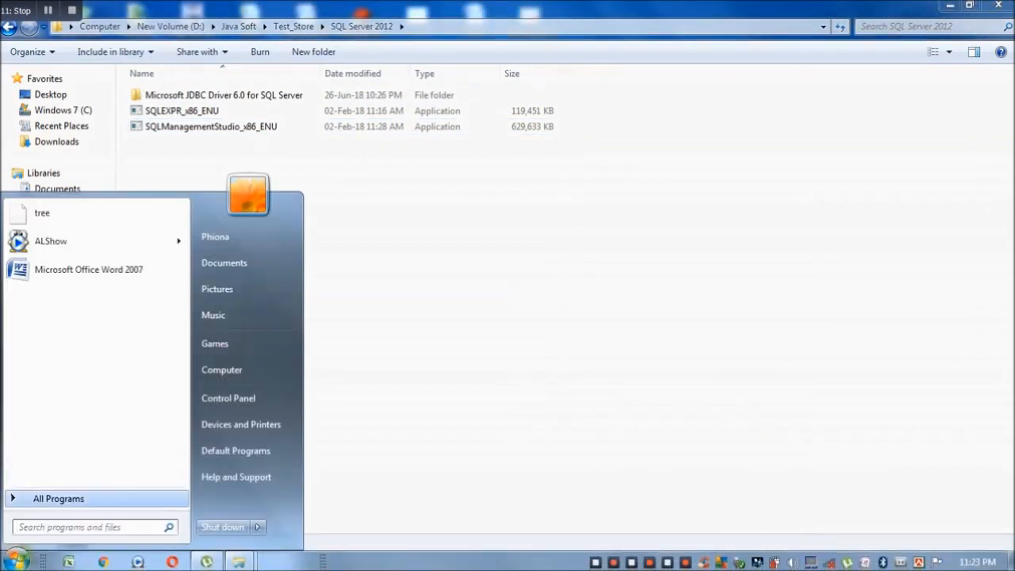
{"action": "left_click", "coordinate": [59, 498]}
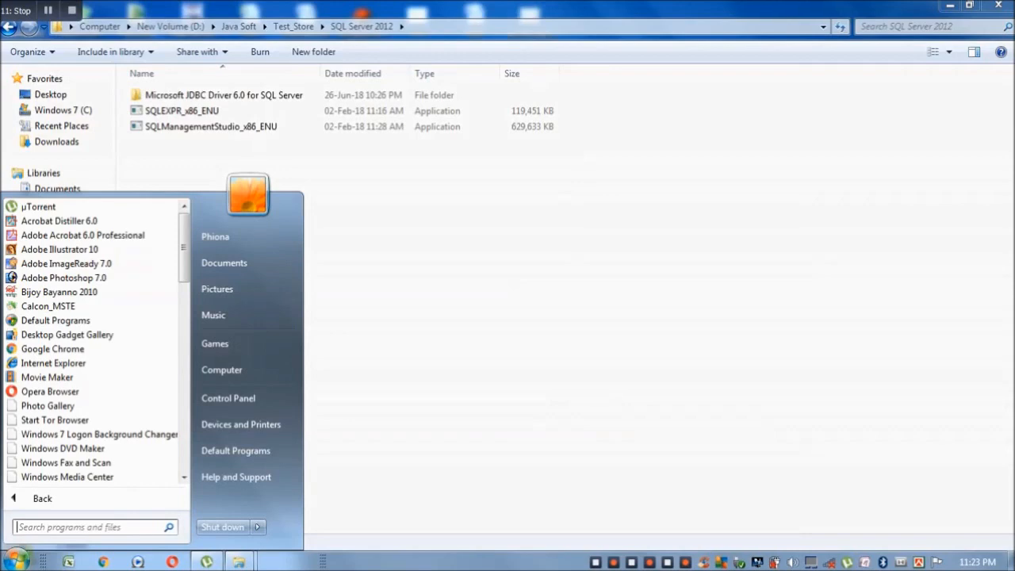
{"action": "type", "text": "s"}
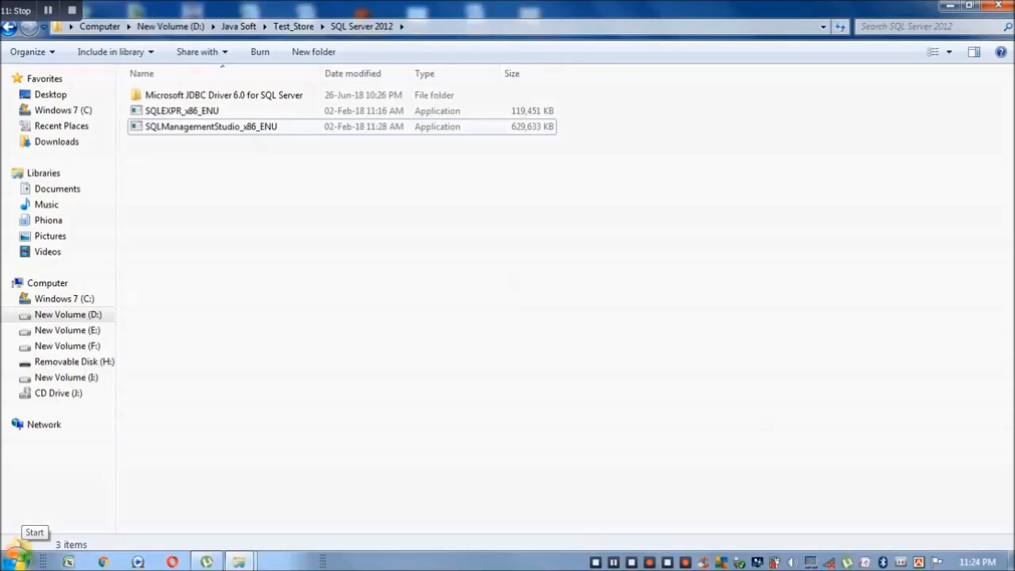
{"action": "left_click", "coordinate": [16, 561]}
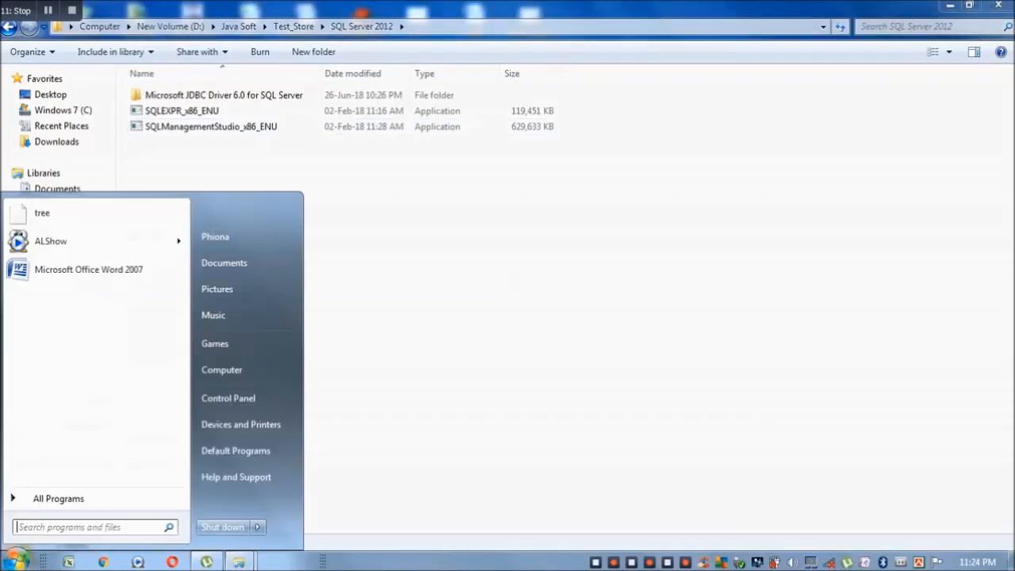
- Launch SQL Server Configuration Manager from Microsoft SQL Server 2012 > Configuration Tools, approving the UAC prompt
{"action": "left_click", "coordinate": [58, 498]}
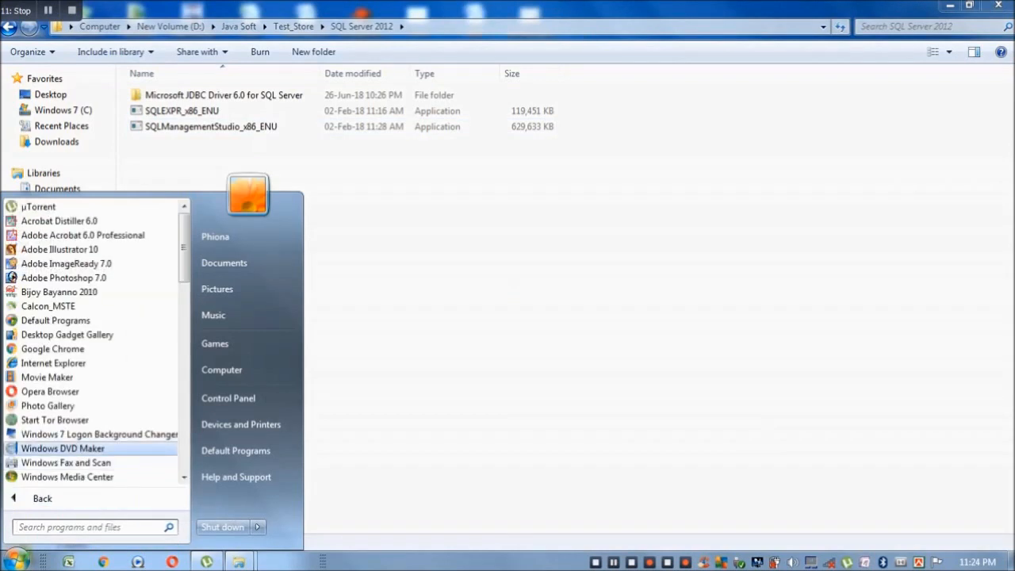
{"action": "scroll", "coordinate": [91, 341], "scroll_direction": "down", "scroll_amount": 8}
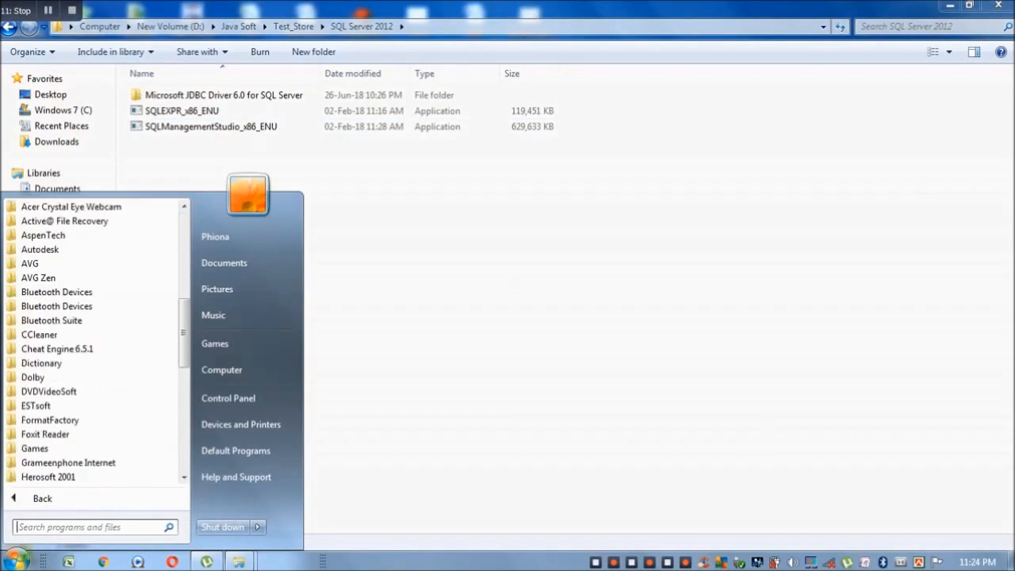
{"action": "scroll", "coordinate": [91, 341], "scroll_direction": "down", "scroll_amount": 8}
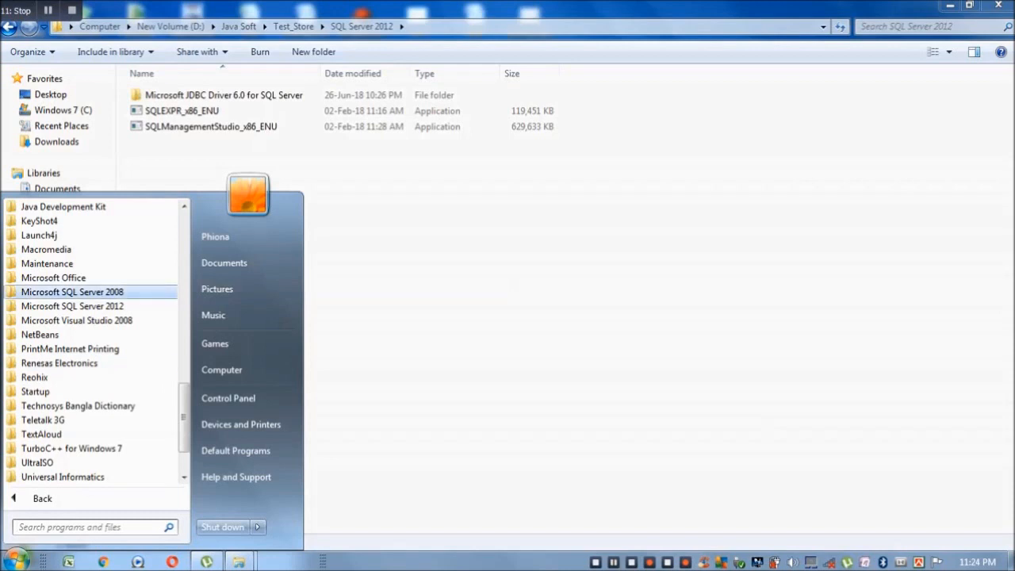
{"action": "left_click", "coordinate": [72, 306]}
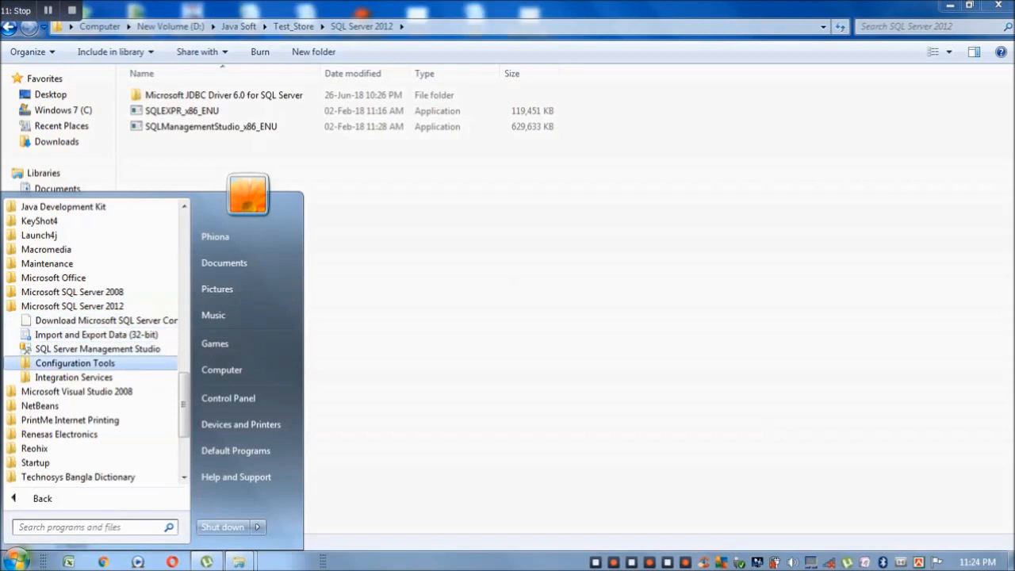
{"action": "left_click", "coordinate": [74, 363]}
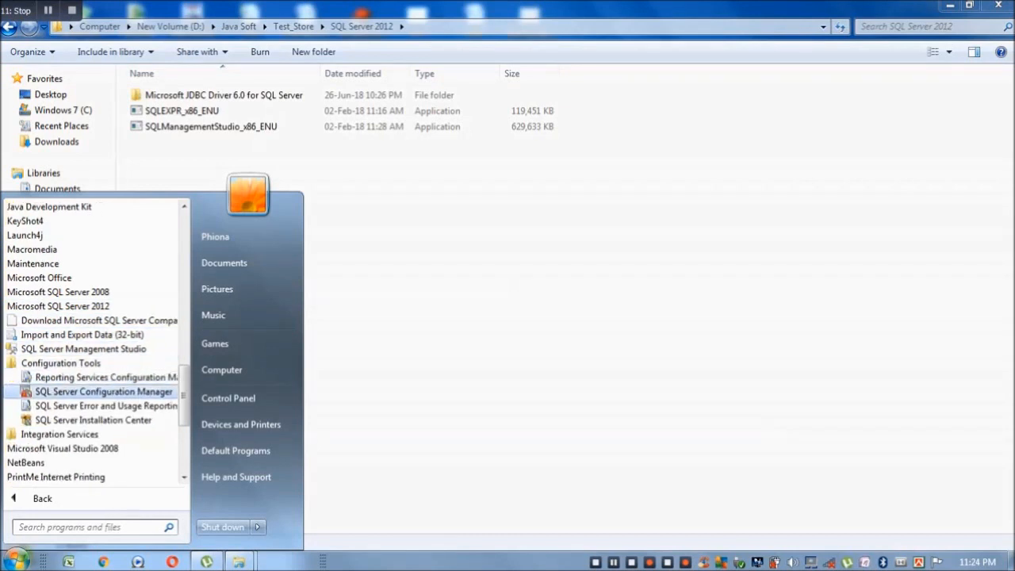
{"action": "left_click", "coordinate": [103, 391]}
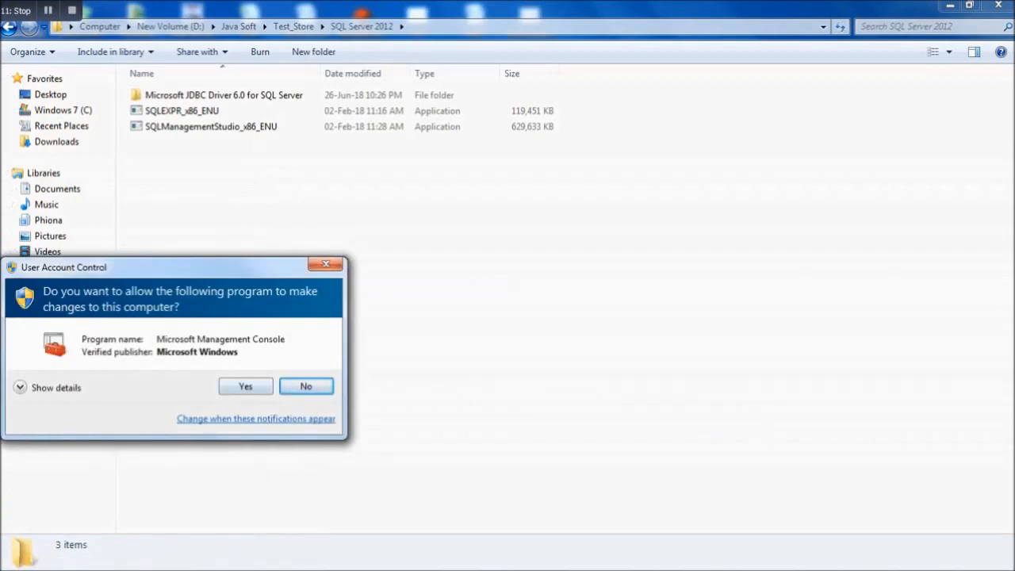
{"action": "left_click", "coordinate": [246, 386]}
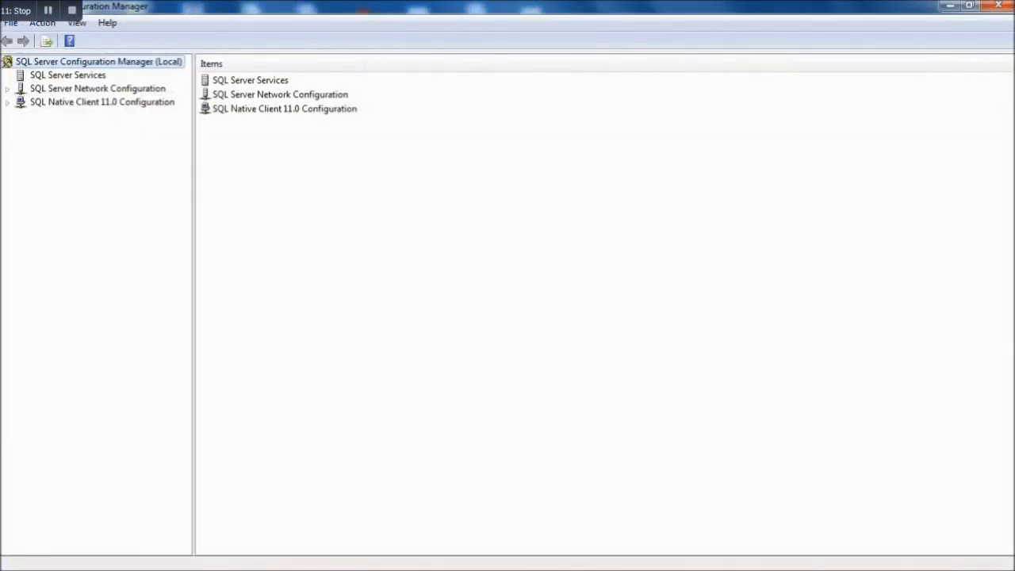
- Enable Named Pipes under Protocols for MSSQLSERVER, accepting the restart-required warning
{"action": "left_click", "coordinate": [67, 75]}
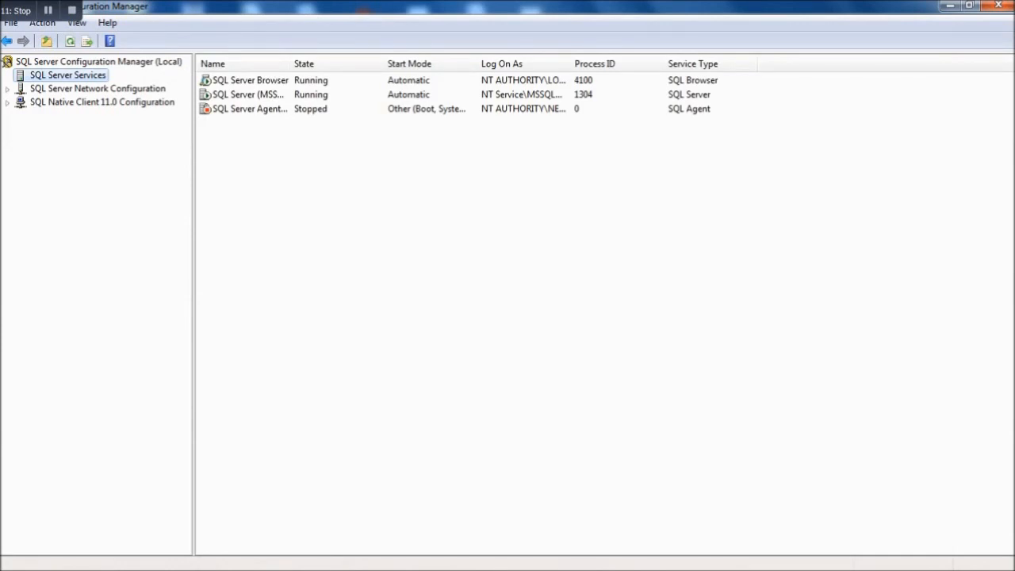
{"action": "left_click", "coordinate": [98, 89]}
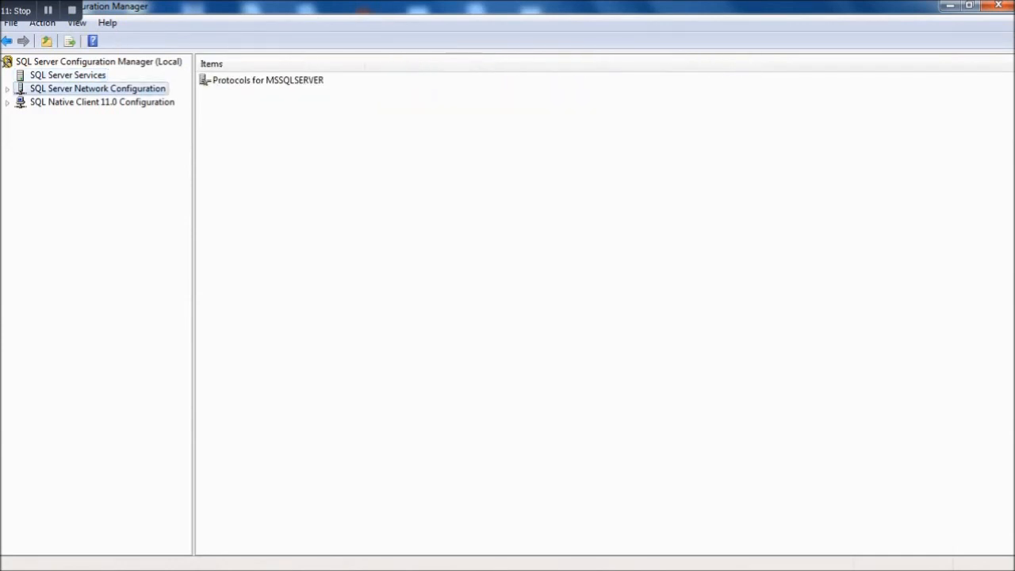
{"action": "double_click", "coordinate": [268, 80]}
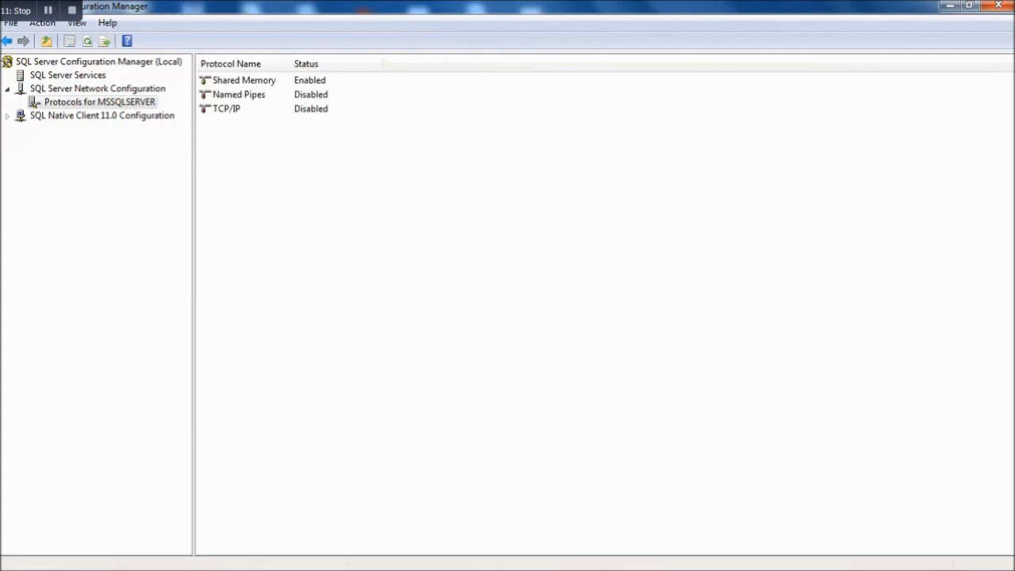
{"action": "left_click", "coordinate": [238, 95]}
{"action": "right_click", "coordinate": [306, 95]}
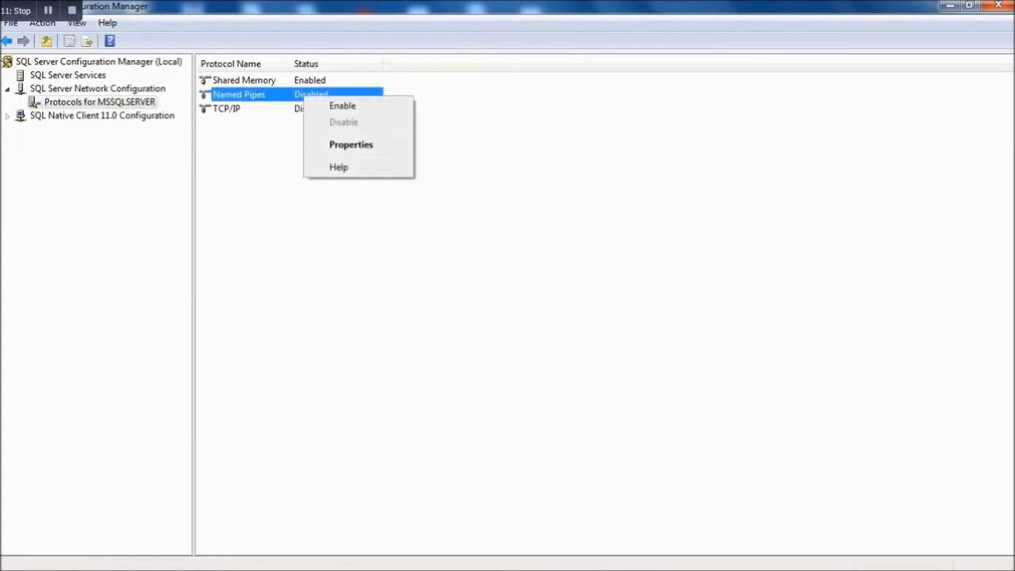
{"action": "left_click", "coordinate": [341, 104]}
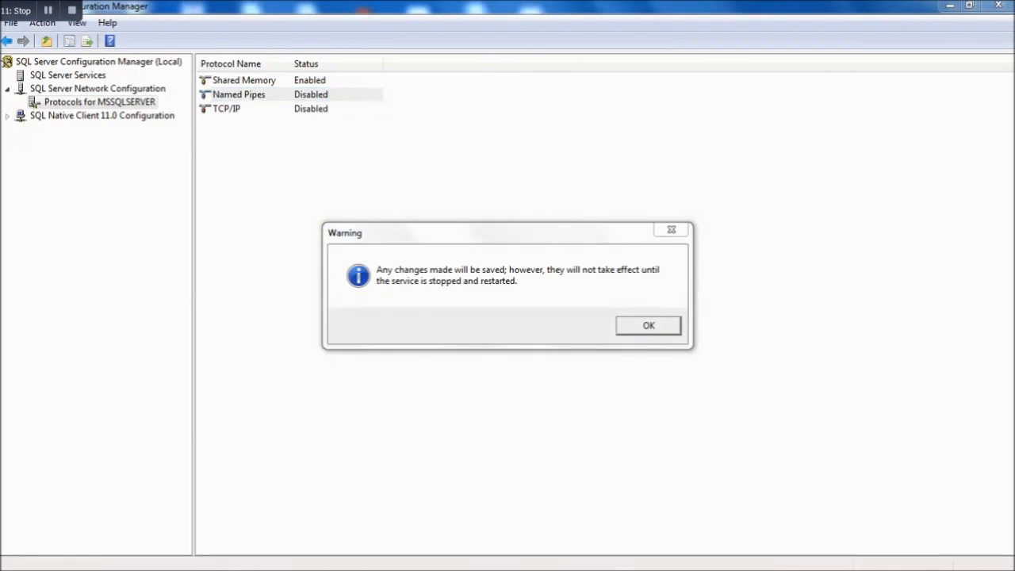
{"action": "key", "text": "Return"}
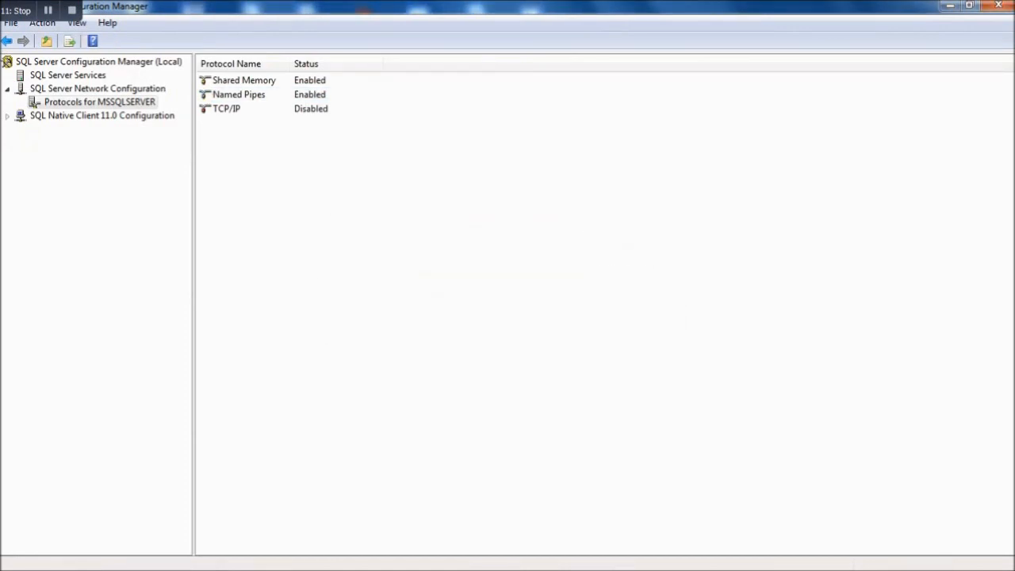
- Enable the TCP/IP protocol as well, accept the warning, and open its properties
{"action": "left_click", "coordinate": [293, 108]}
{"action": "right_click", "coordinate": [294, 110]}
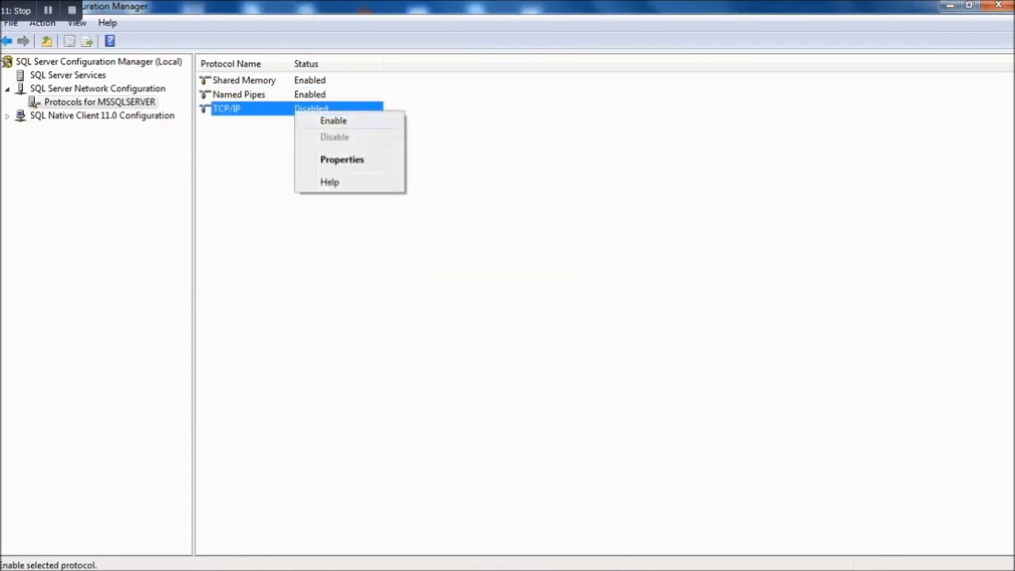
{"action": "left_click", "coordinate": [333, 120]}
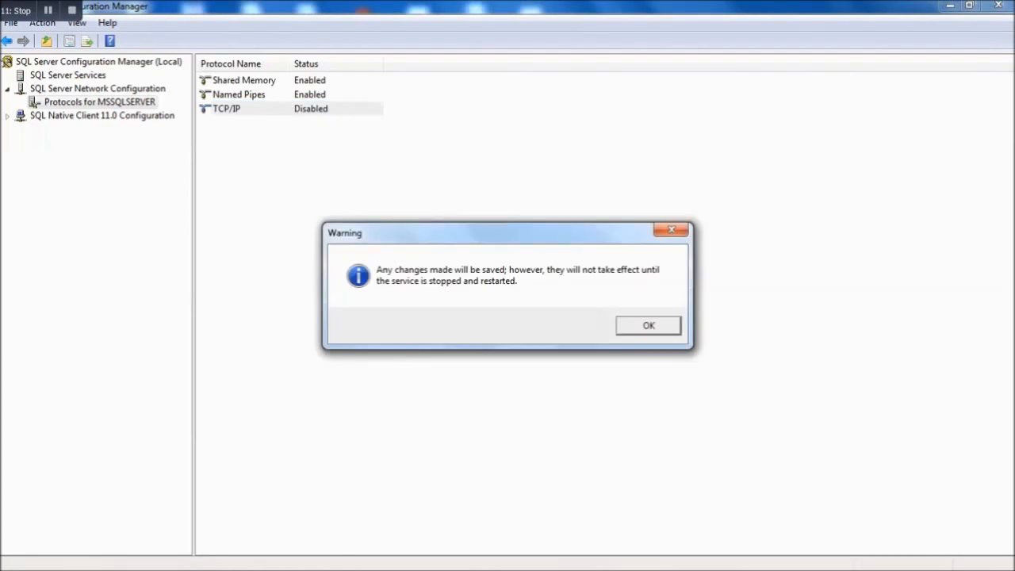
{"action": "key", "text": "Return"}
{"action": "double_click", "coordinate": [229, 108]}
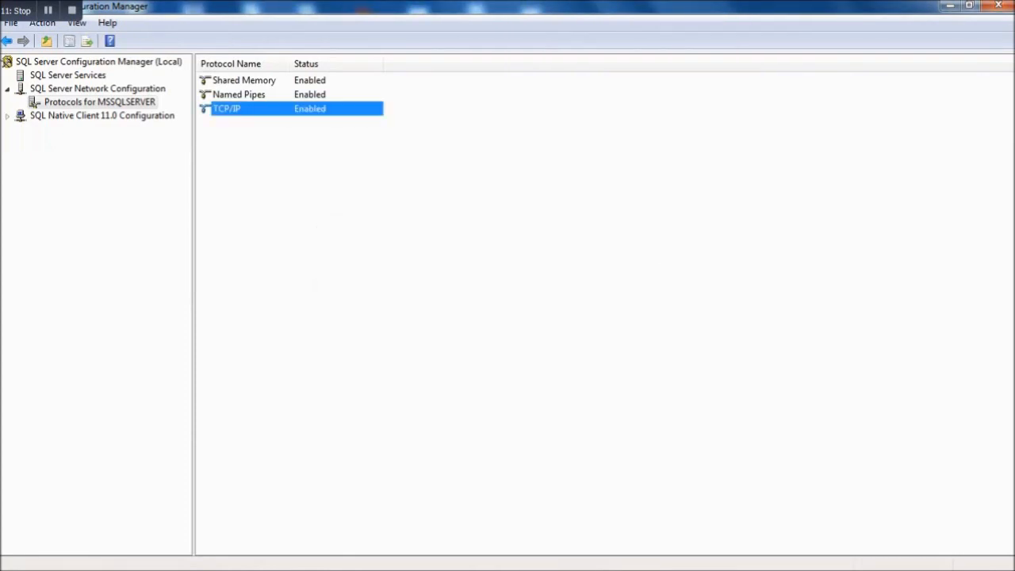
{"action": "left_click", "coordinate": [425, 144]}
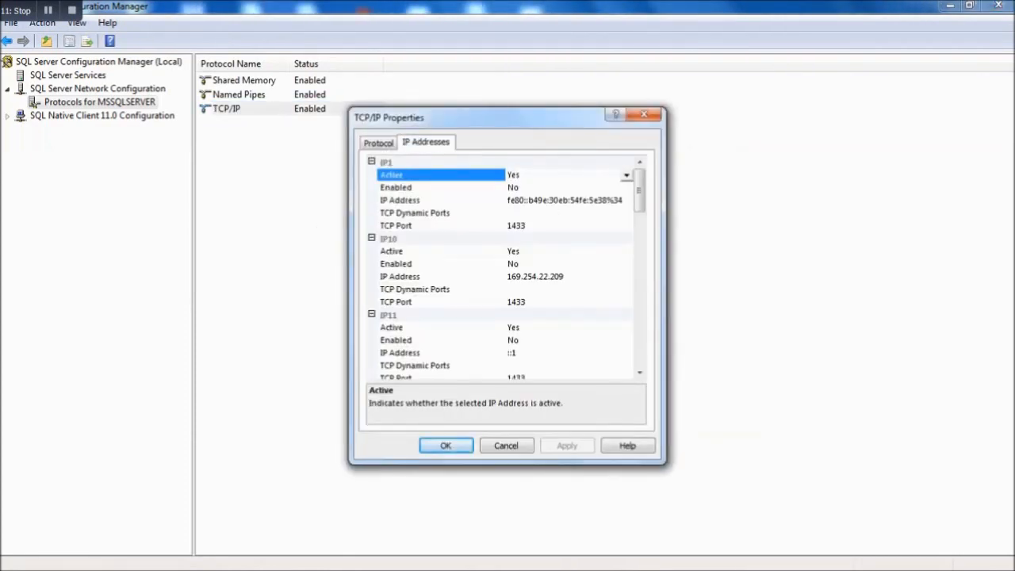
{"action": "scroll", "coordinate": [505, 270], "scroll_direction": "down", "scroll_amount": 17}
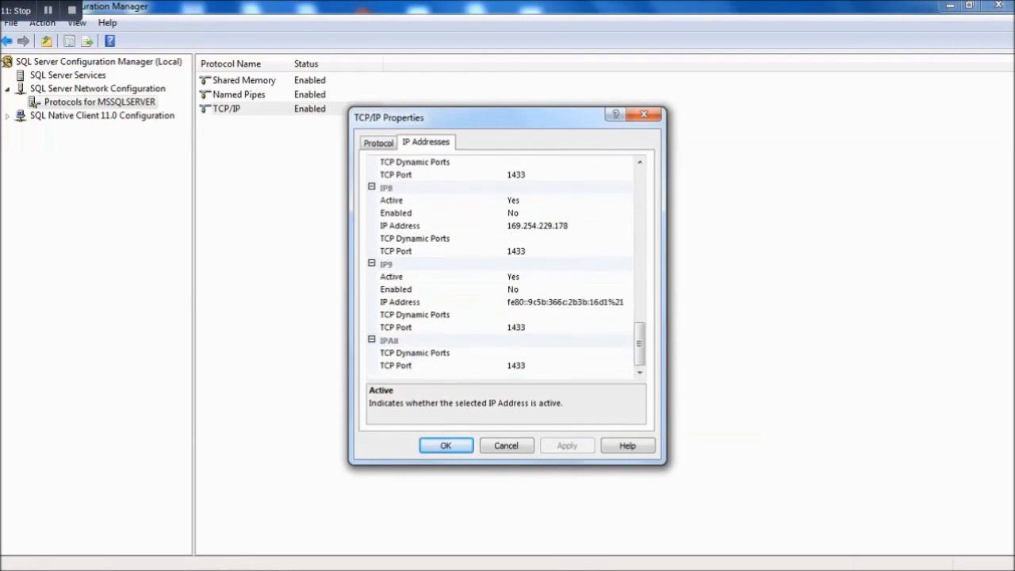
{"action": "left_click", "coordinate": [446, 445]}
{"action": "left_click", "coordinate": [102, 116]}
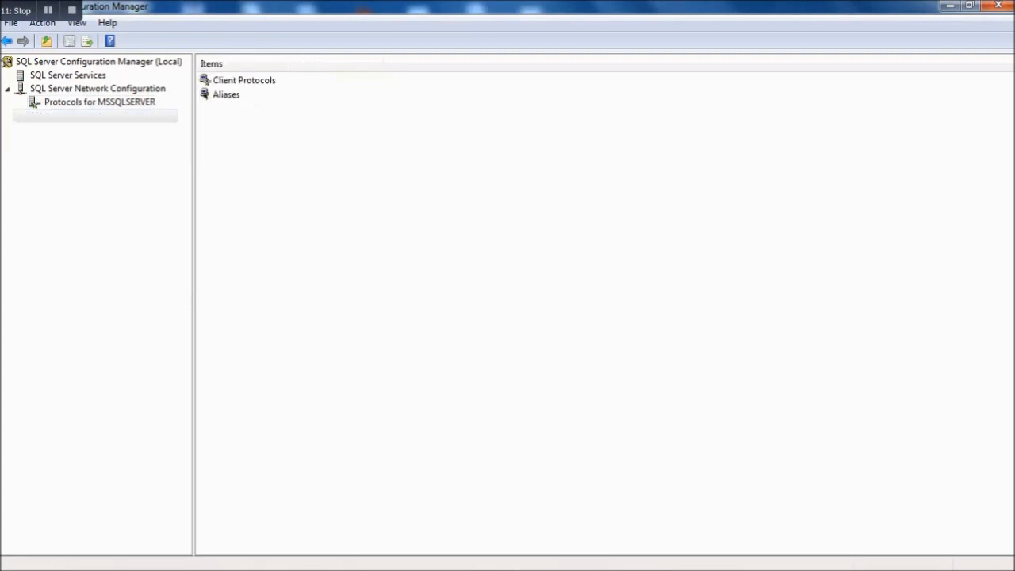
{"action": "double_click", "coordinate": [244, 80]}
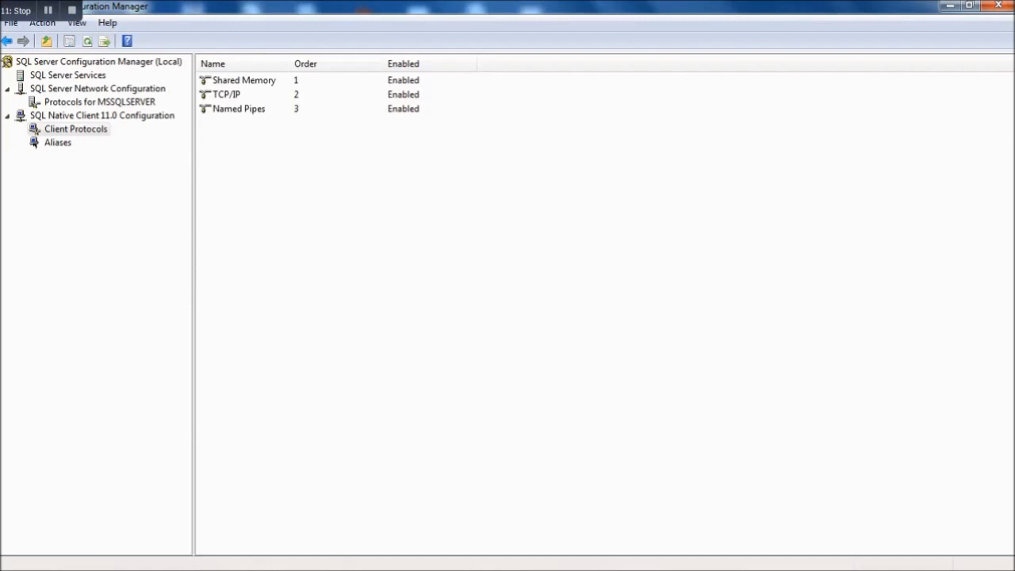
{"action": "left_click", "coordinate": [58, 143]}
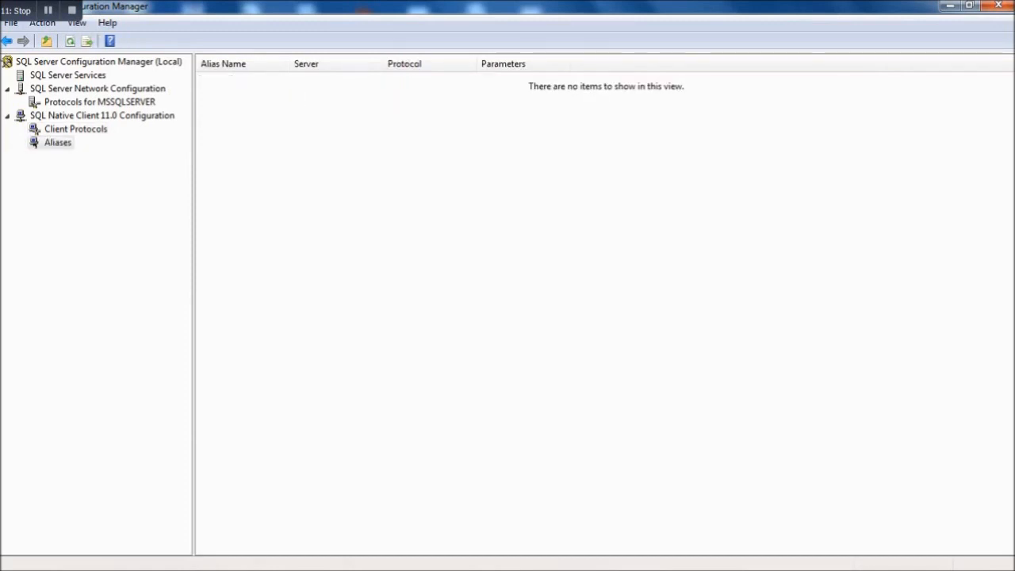
{"action": "left_click", "coordinate": [100, 102]}
{"action": "double_click", "coordinate": [227, 109]}
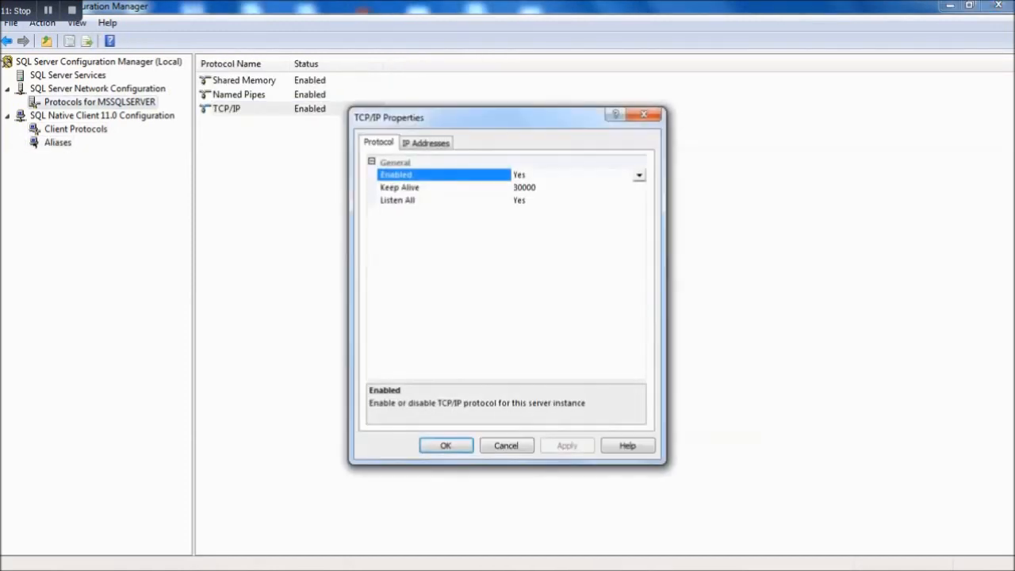
{"action": "left_click", "coordinate": [426, 143]}
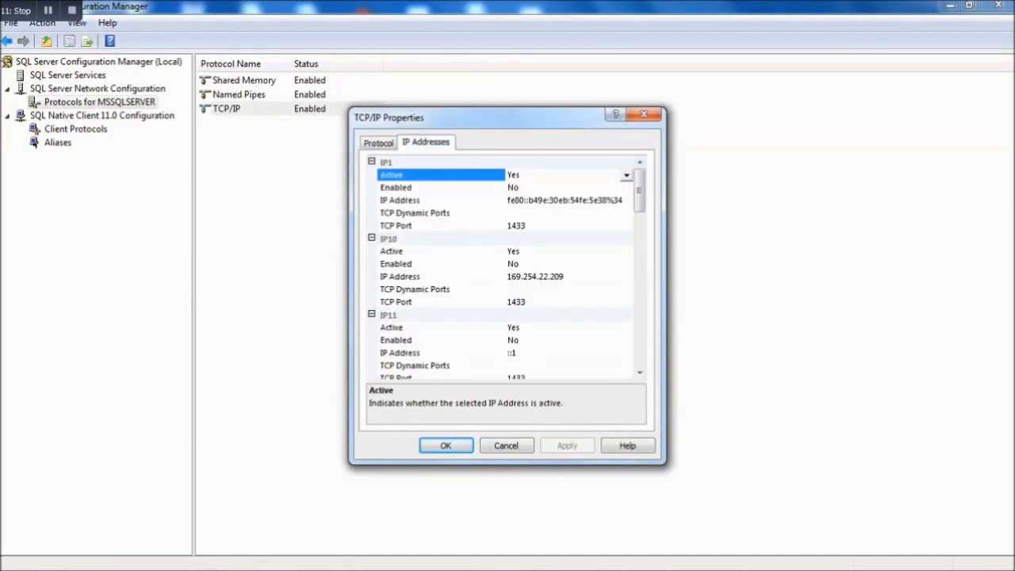
{"action": "scroll", "coordinate": [504, 269], "scroll_direction": "down", "scroll_amount": 15}
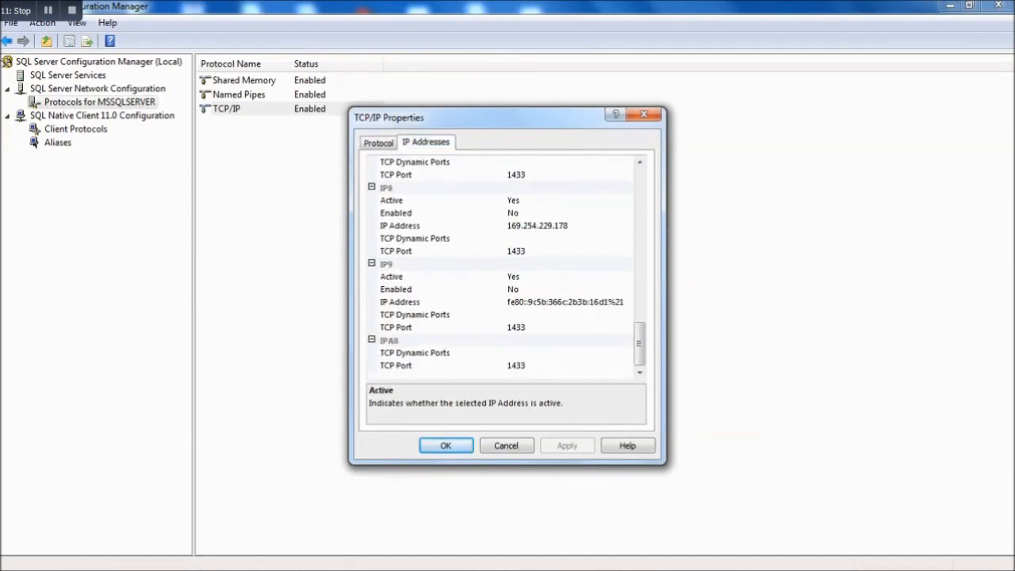
{"action": "left_click", "coordinate": [529, 365]}
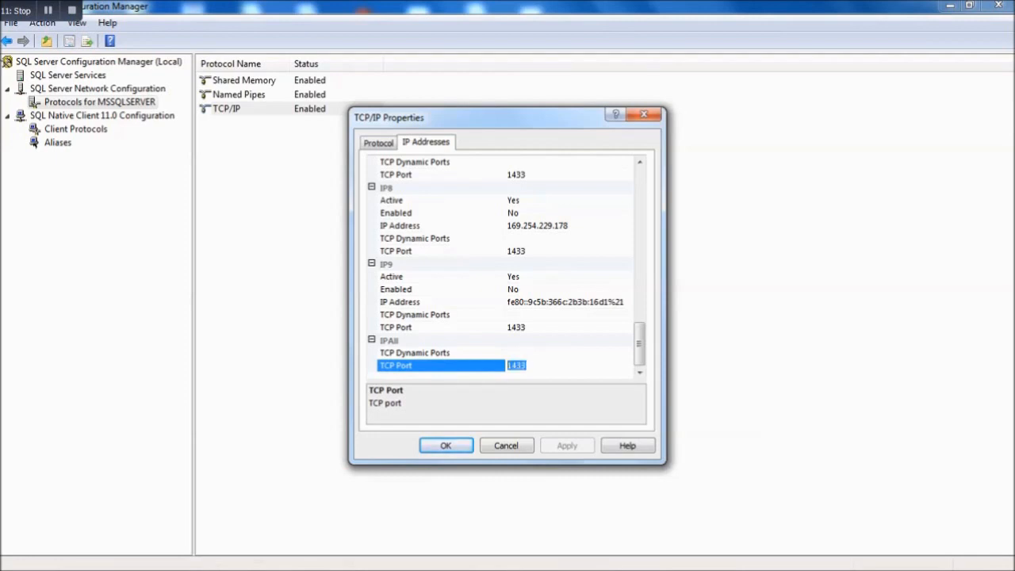
{"action": "key", "text": "Return"}
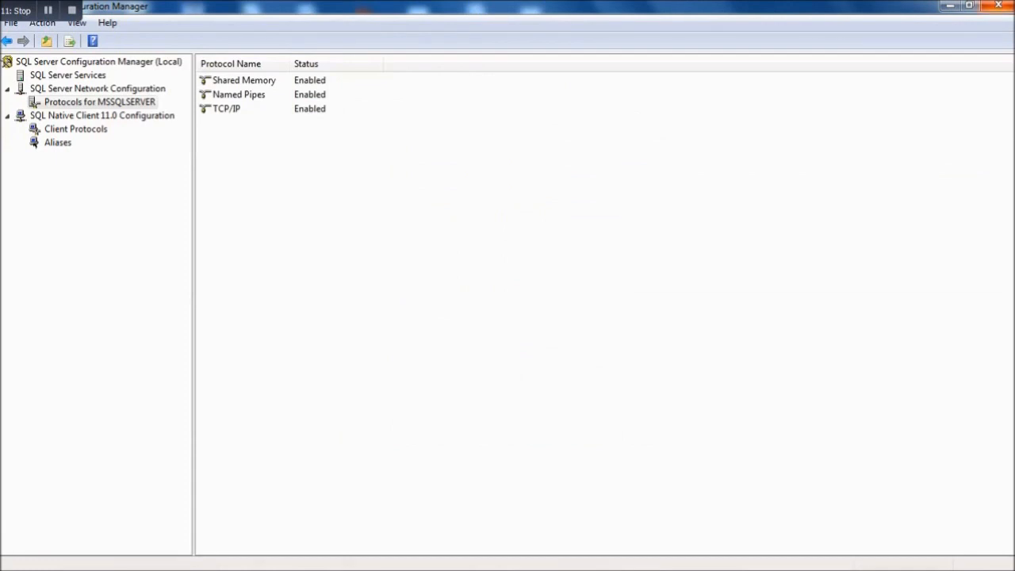
- Close Configuration Manager, launch SQL Server Management Studio, and dismiss the 2008 settings-import prompt
{"action": "left_click", "coordinate": [998, 6]}
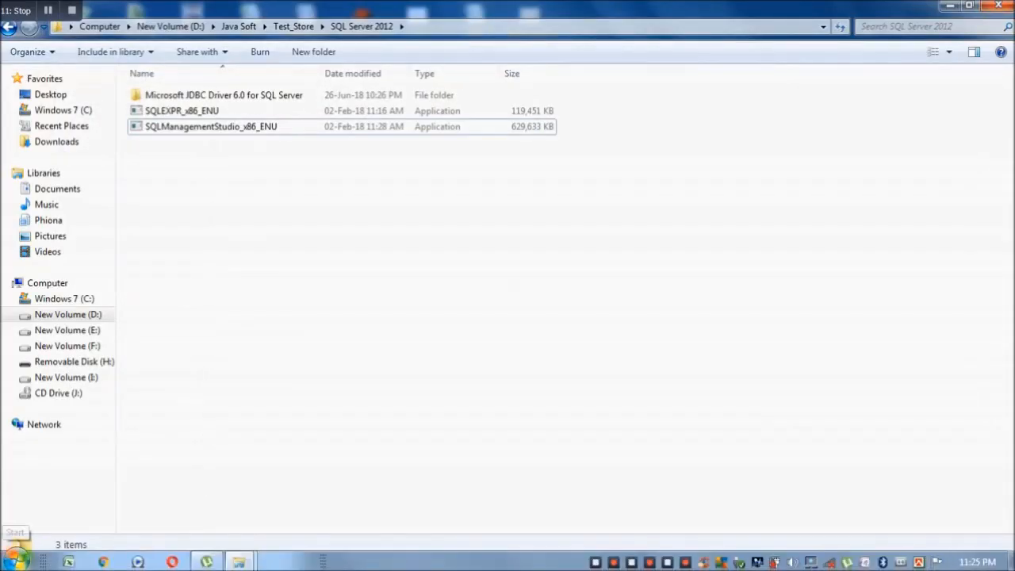
{"action": "left_click", "coordinate": [17, 561]}
{"action": "left_click", "coordinate": [58, 498]}
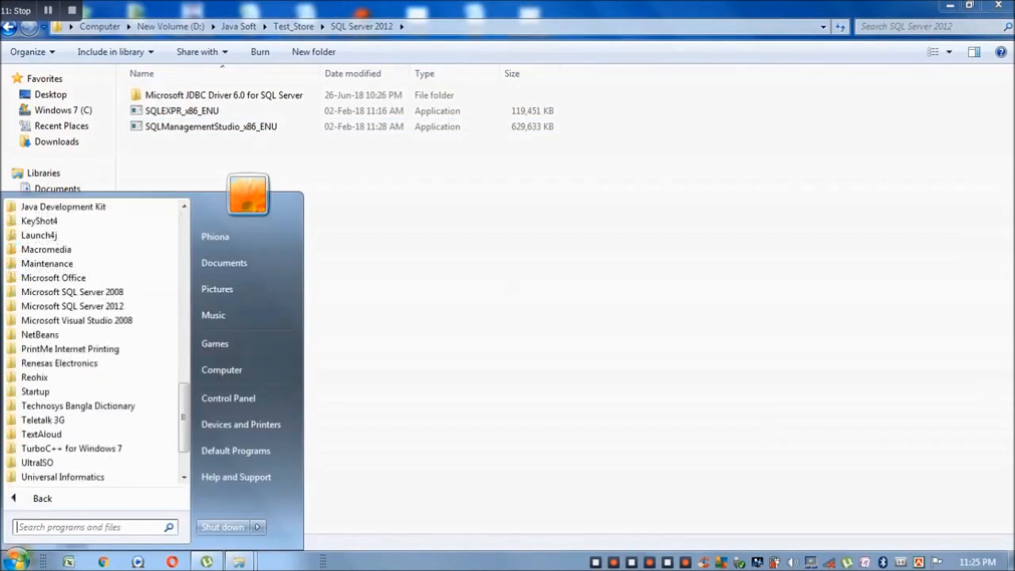
{"action": "scroll", "coordinate": [64, 428], "scroll_direction": "down", "scroll_amount": 2}
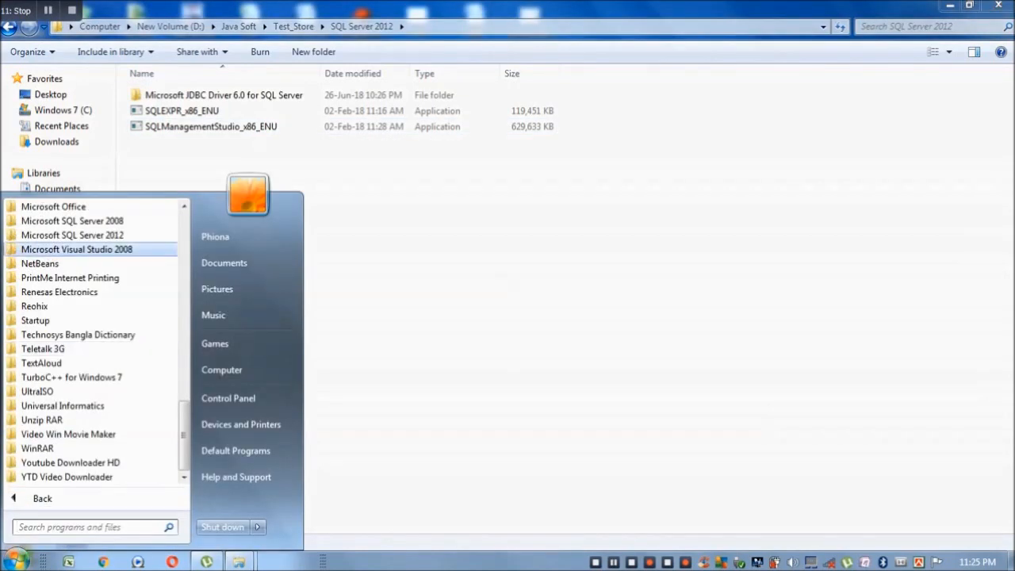
{"action": "left_click", "coordinate": [72, 235]}
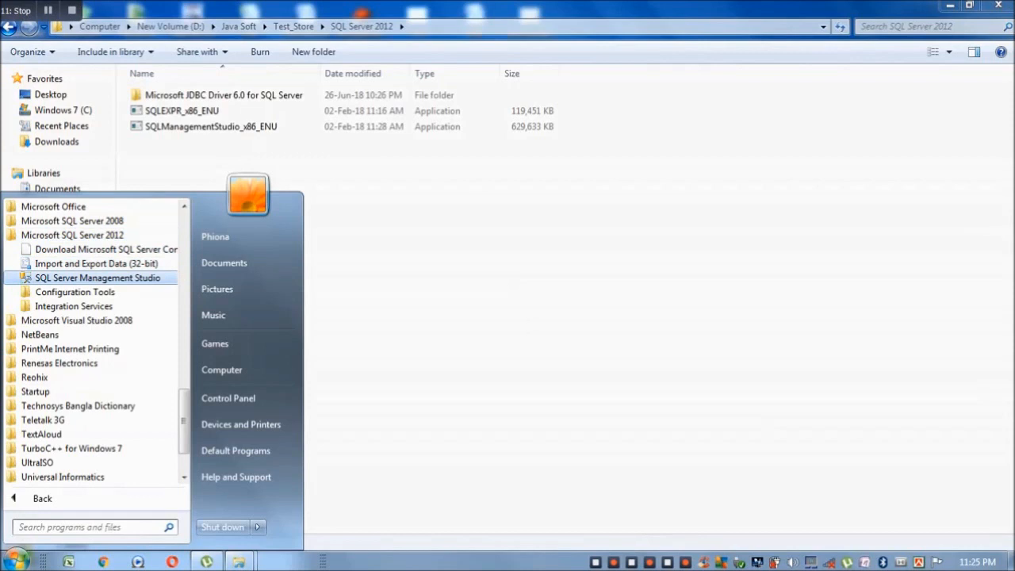
{"action": "left_click", "coordinate": [97, 278]}
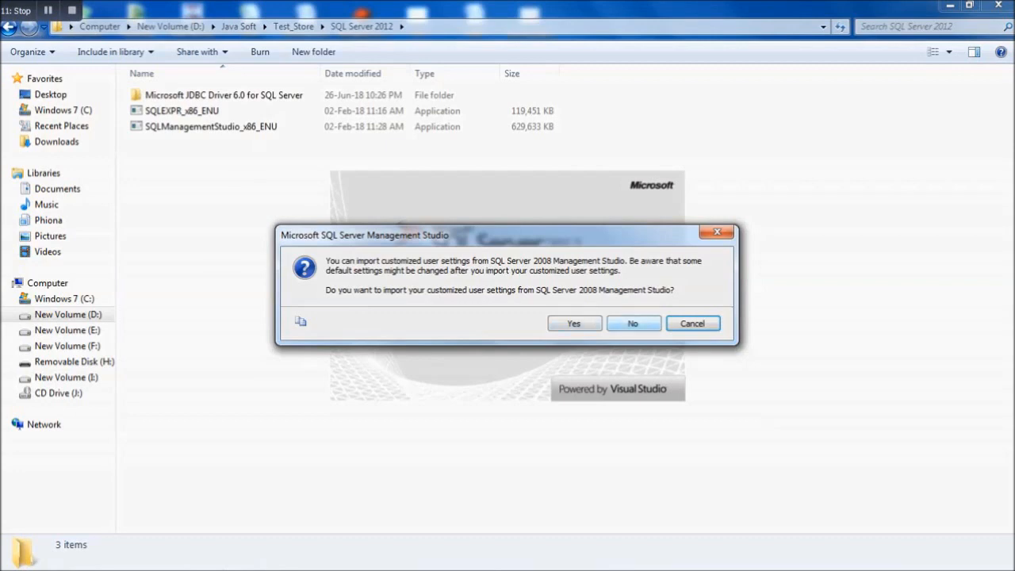
{"action": "left_click", "coordinate": [633, 324]}
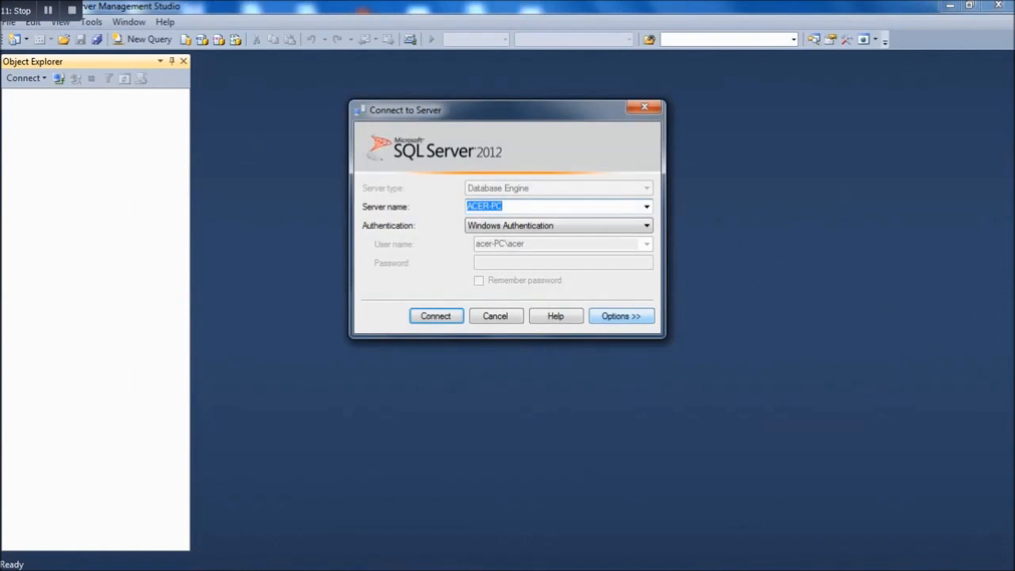
- Connect using SQL Server Authentication as sa with the account password, then expand Databases
{"action": "left_click", "coordinate": [559, 226]}
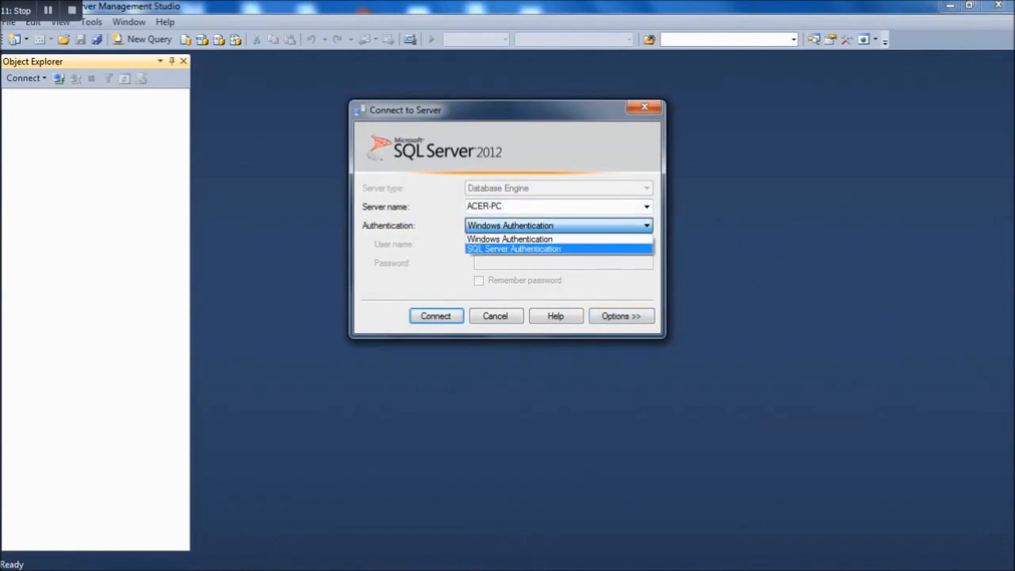
{"action": "left_click", "coordinate": [548, 249]}
{"action": "key", "text": "Tab"}
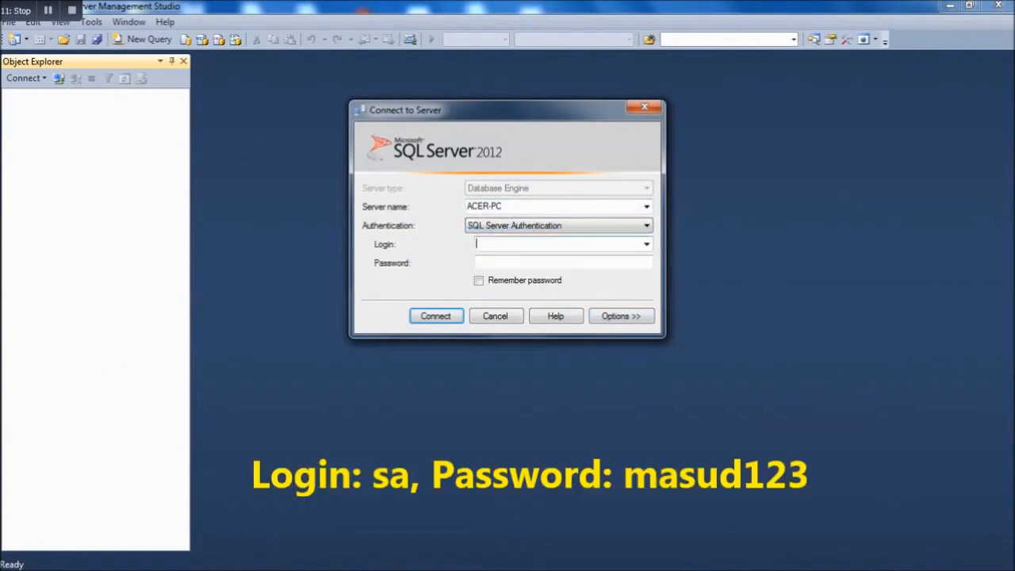
{"action": "type", "text": "sa"}
{"action": "key", "text": "Tab"}
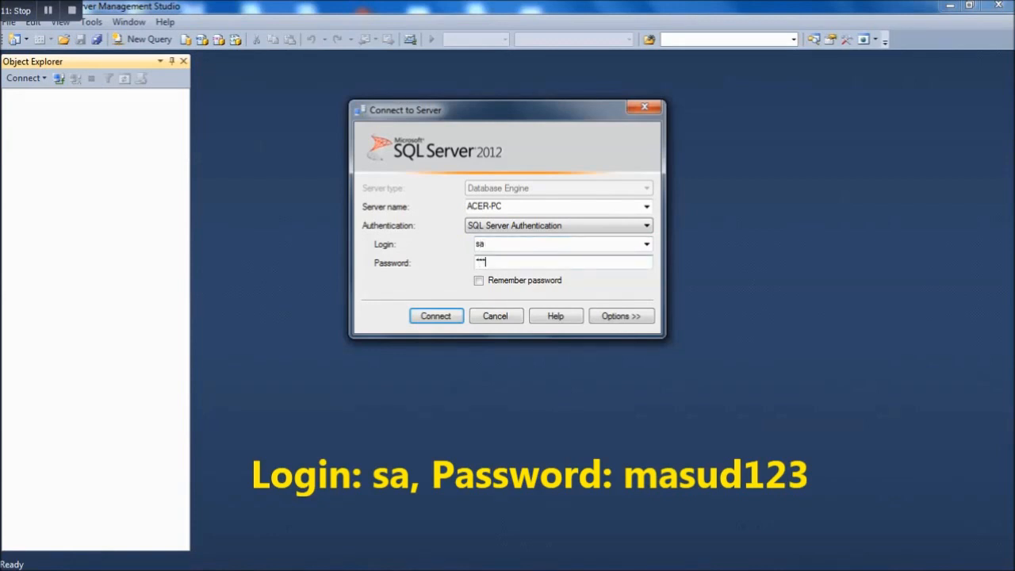
{"action": "key", "text": "Return"}
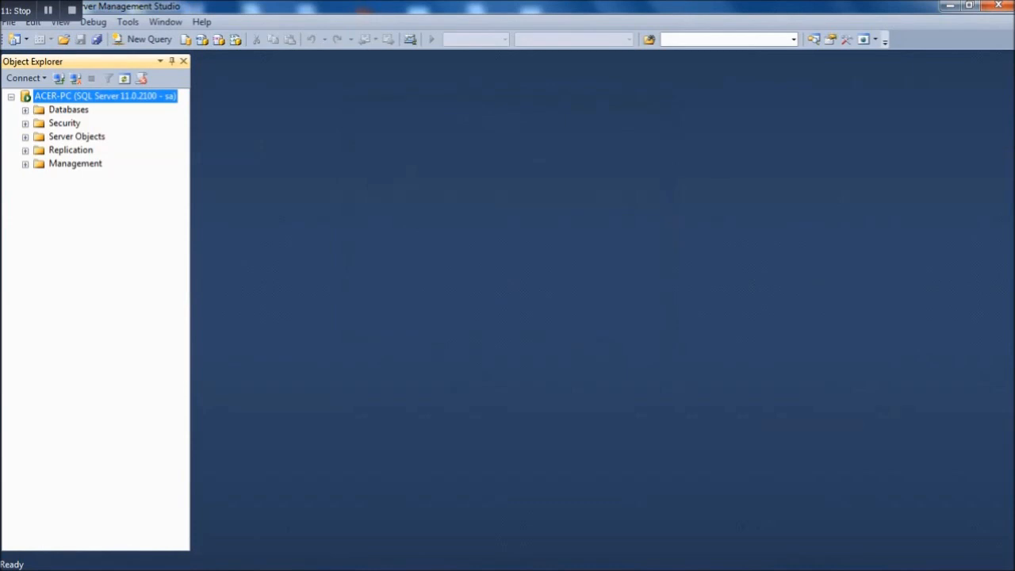
{"action": "left_click", "coordinate": [25, 110]}
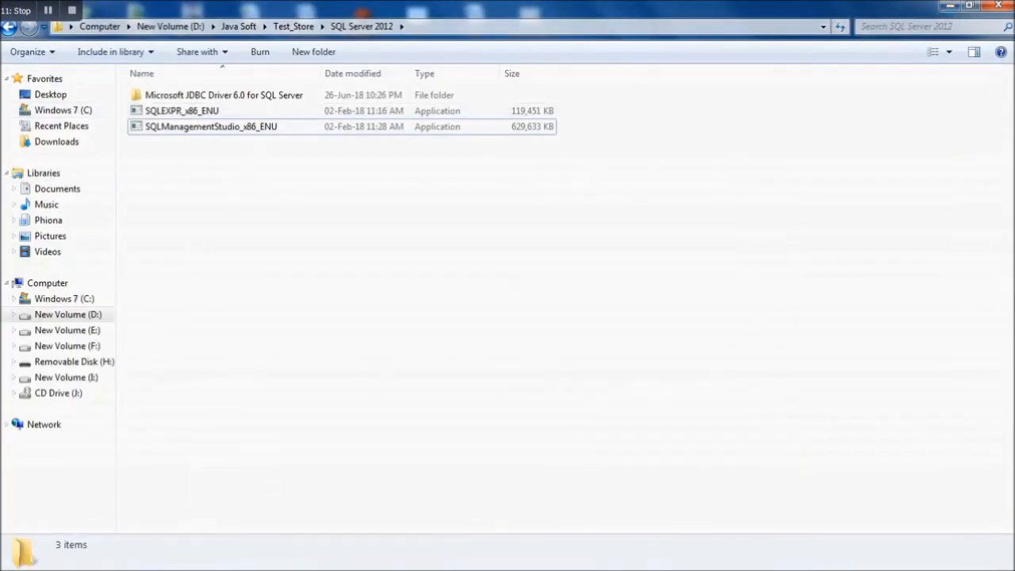
- Select both loginnew files in Test_Store\Database and browse to C:\Program Files\Microsoft SQL Server
{"action": "key", "text": "BackSpace"}
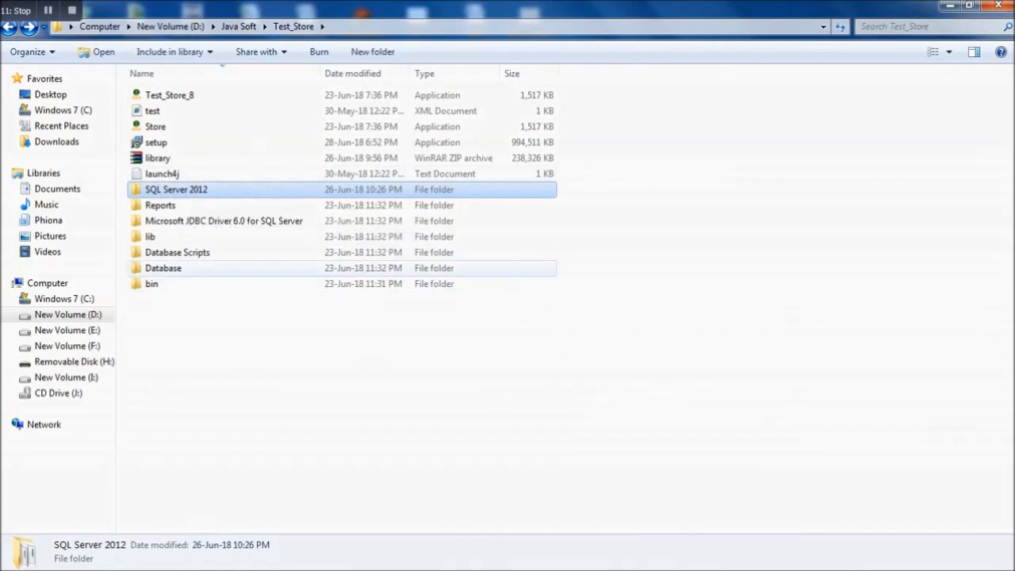
{"action": "double_click", "coordinate": [164, 269]}
{"action": "left_click_drag", "start_coordinate": [226, 146], "coordinate": [164, 92]}
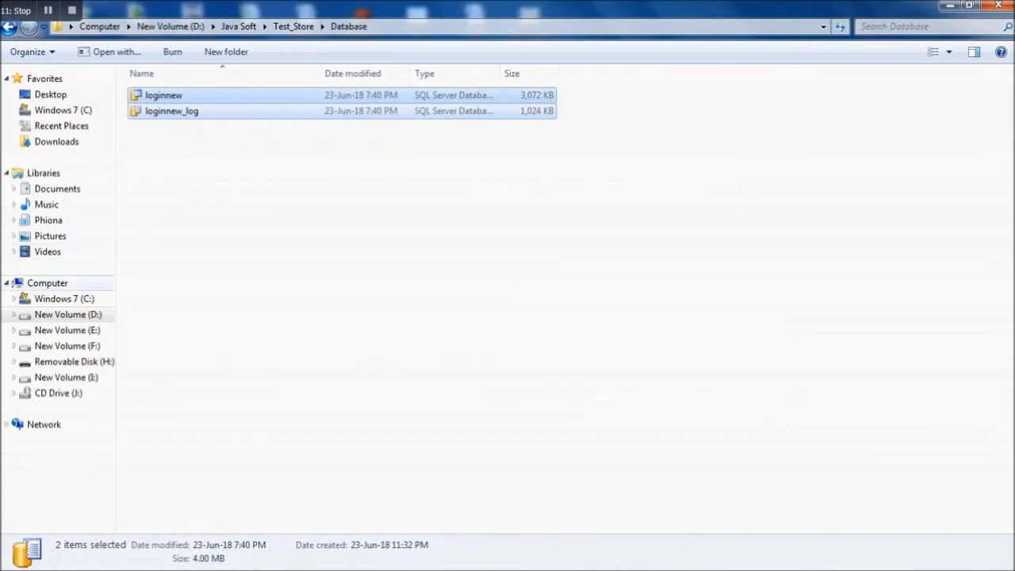
{"action": "left_click", "coordinate": [64, 298]}
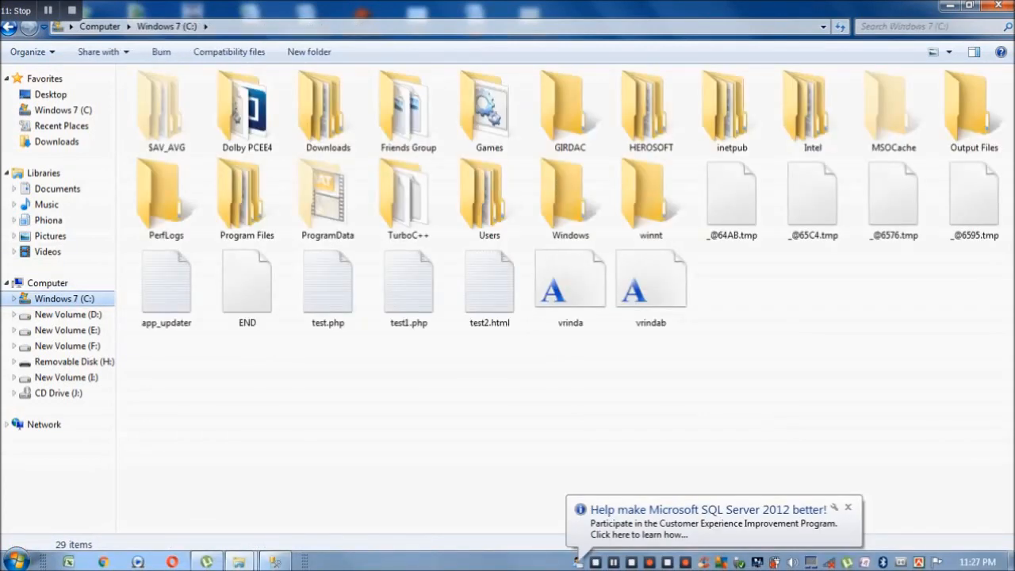
{"action": "double_click", "coordinate": [247, 198]}
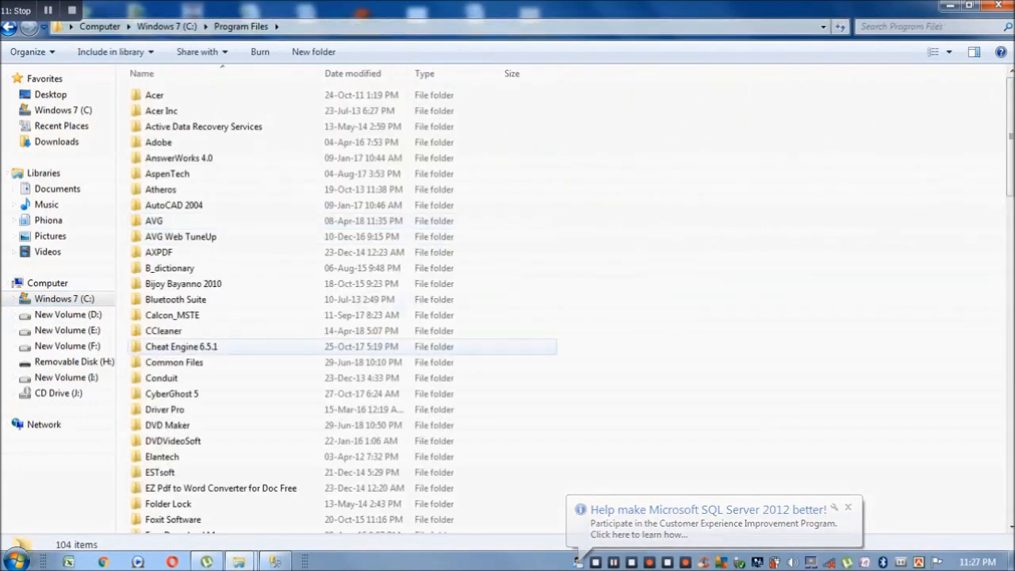
{"action": "scroll", "coordinate": [238, 349], "scroll_direction": "down", "scroll_amount": 6}
{"action": "scroll", "coordinate": [238, 351], "scroll_direction": "down", "scroll_amount": 3}
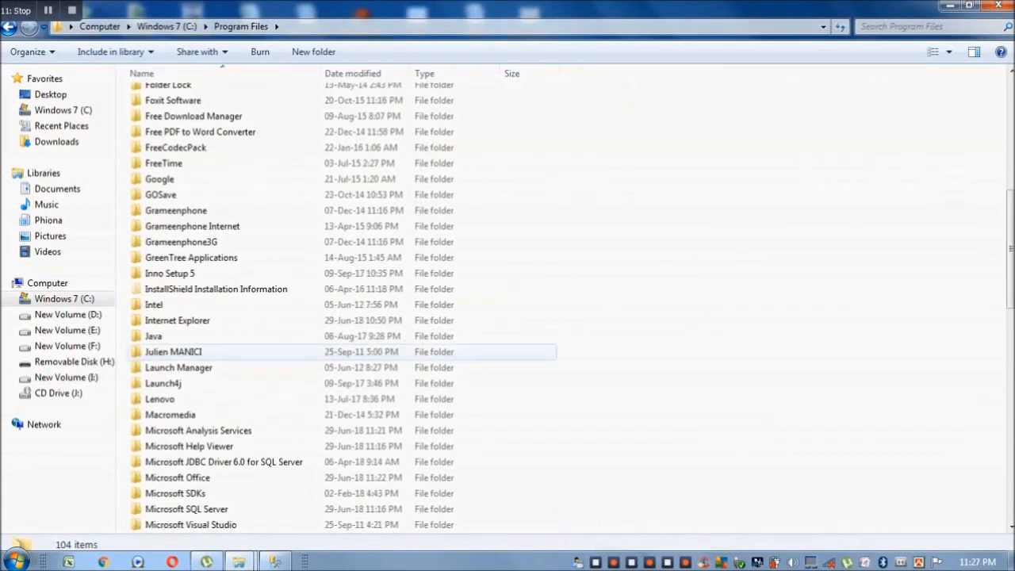
{"action": "scroll", "coordinate": [238, 352], "scroll_direction": "down", "scroll_amount": 4}
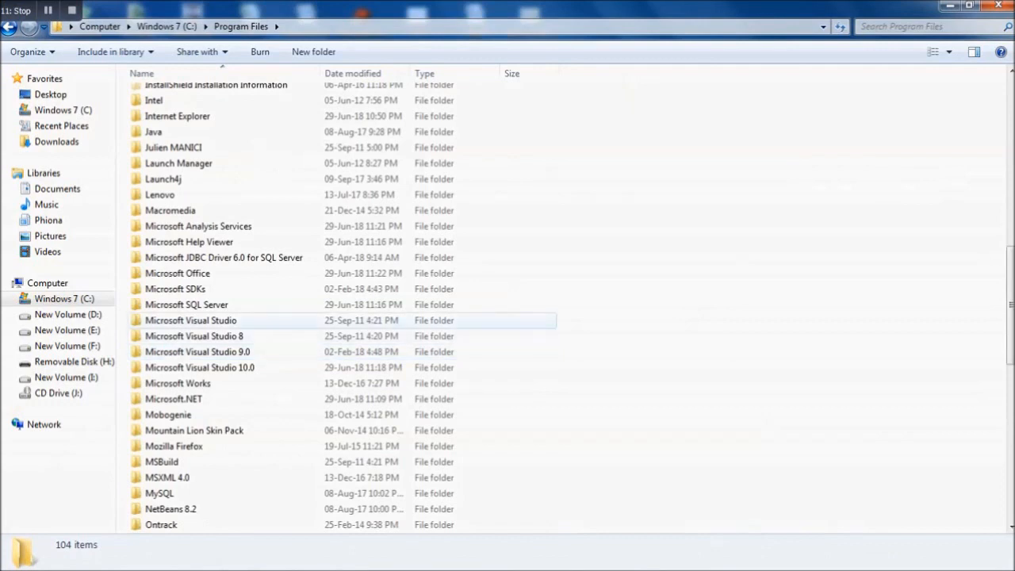
{"action": "left_click", "coordinate": [186, 305]}
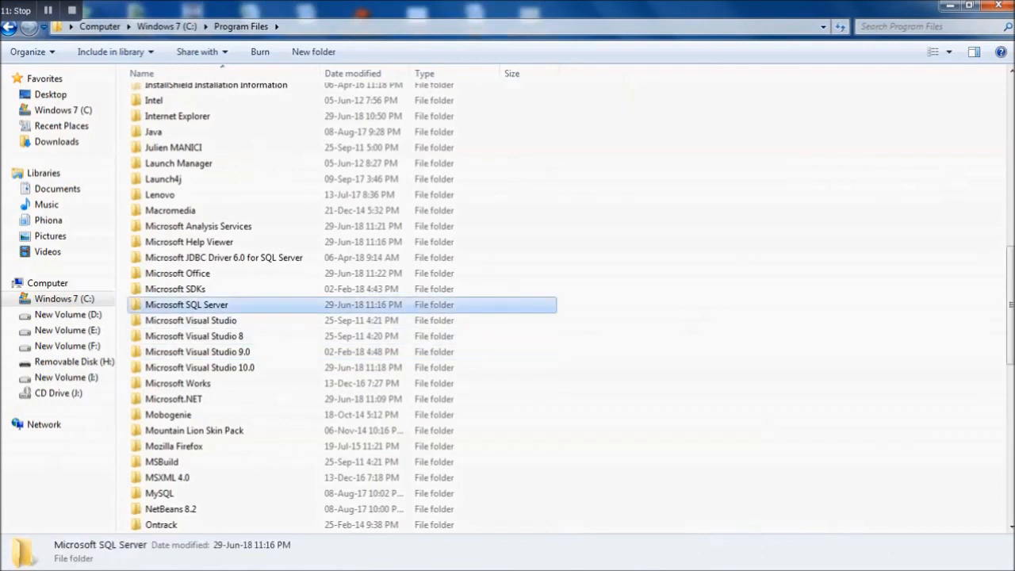
{"action": "double_click", "coordinate": [186, 305]}
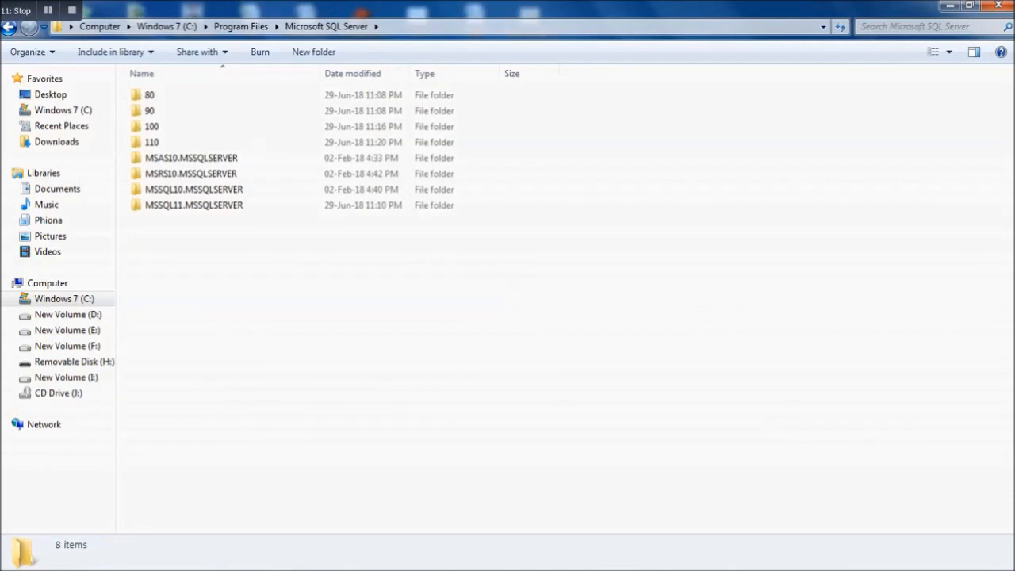
- Paste the loginnew files into MSSQL11.MSSQLSERVER\MSSQL\DATA and return to Management Studio
{"action": "double_click", "coordinate": [190, 158]}
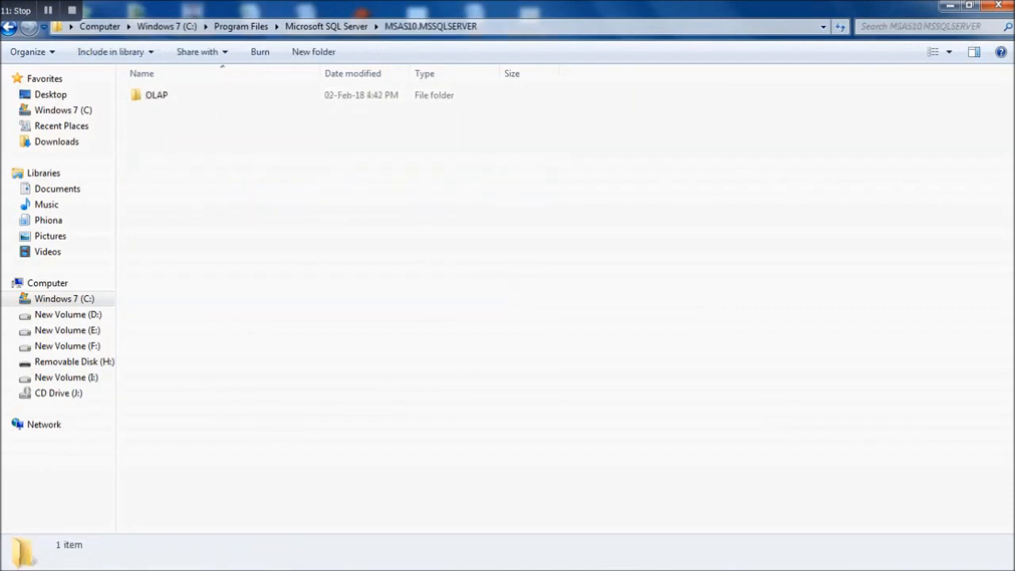
{"action": "key", "text": "BackSpace"}
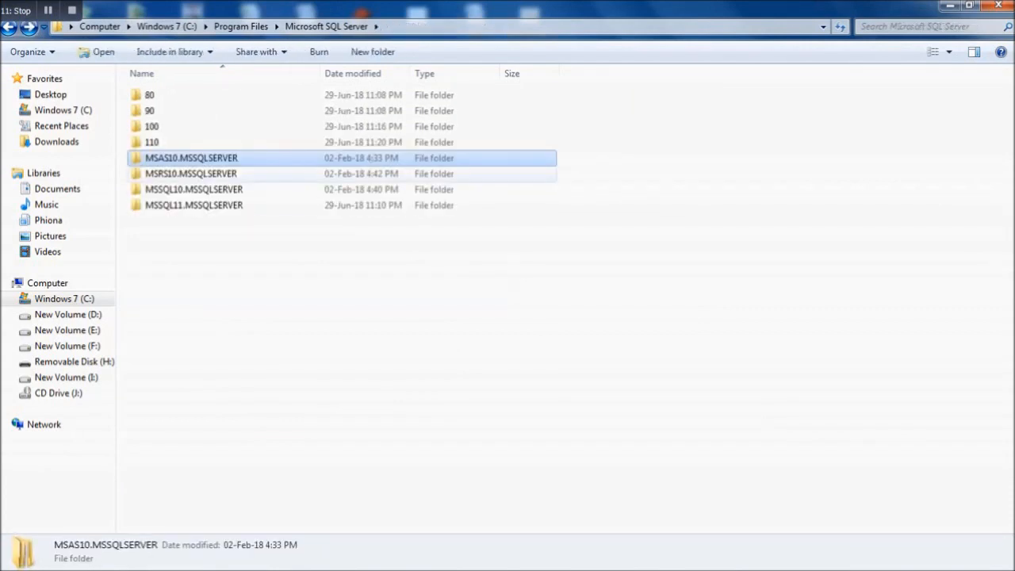
{"action": "double_click", "coordinate": [190, 174]}
{"action": "key", "text": "BackSpace"}
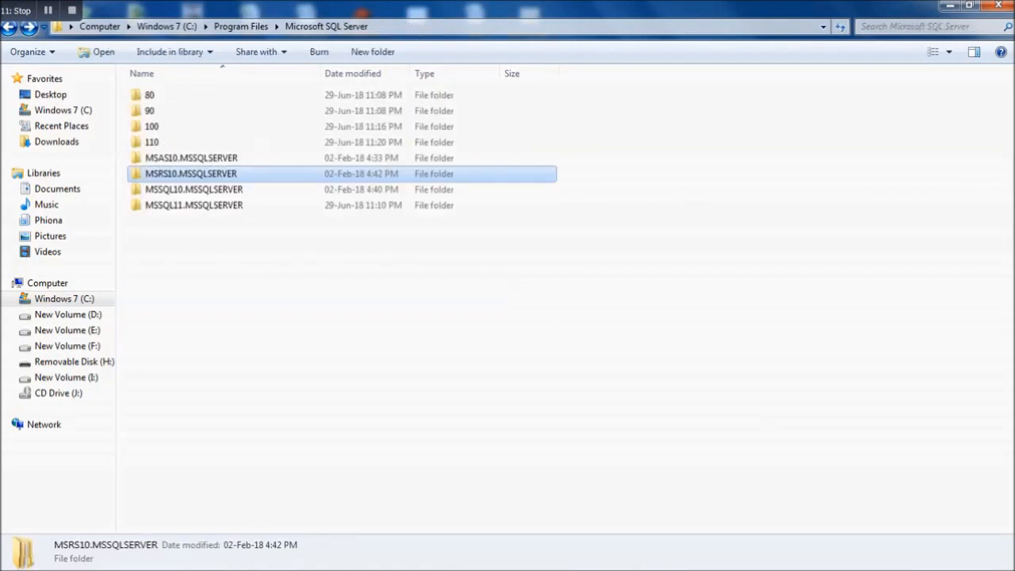
{"action": "key", "text": "Down"}
{"action": "key", "text": "Down"}
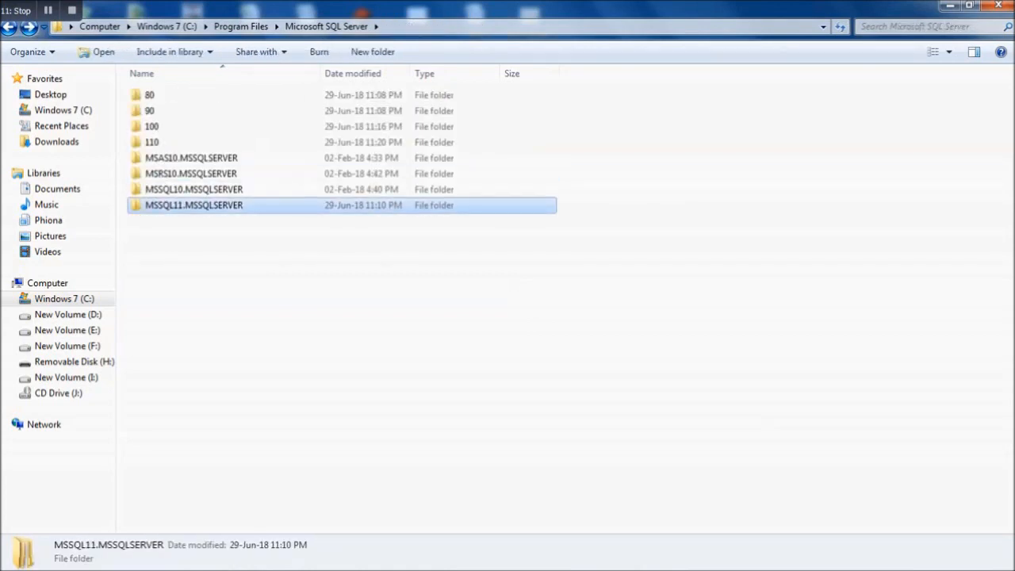
{"action": "key", "text": "Return"}
{"action": "key", "text": "Return"}
{"action": "key", "text": "Down"}
{"action": "key", "text": "Down"}
{"action": "key", "text": "Return"}
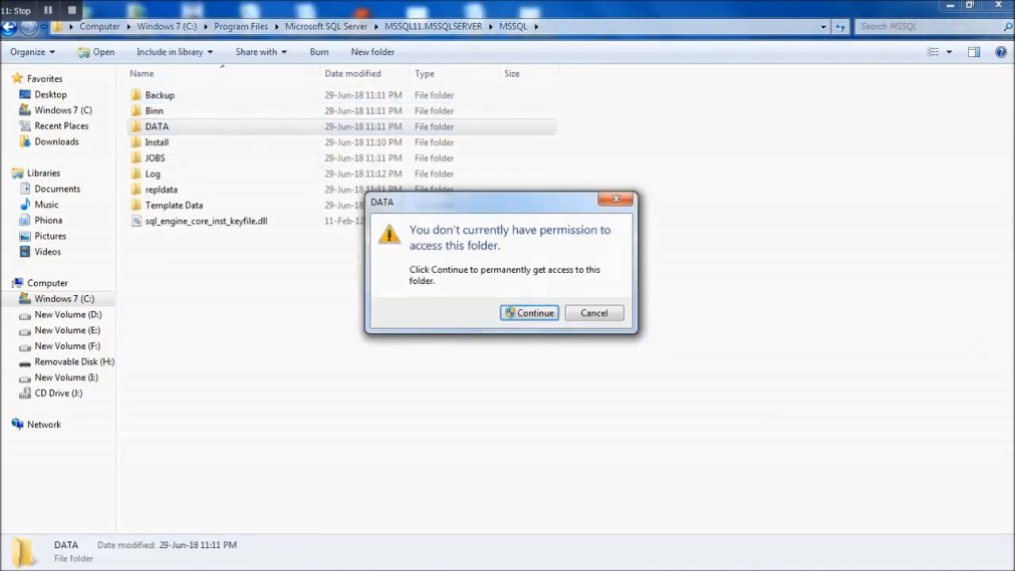
{"action": "key", "text": "Return"}
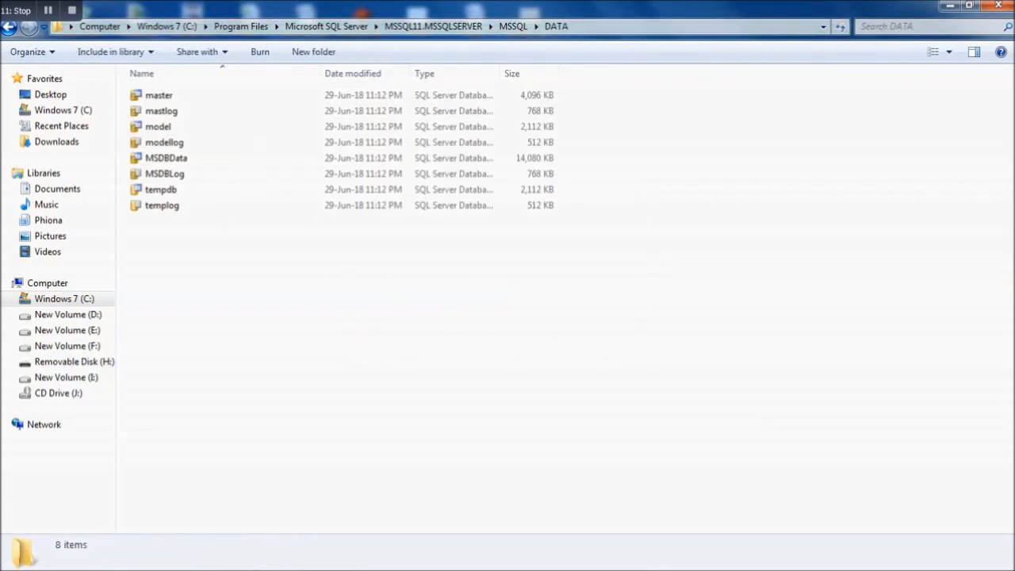
{"action": "key", "text": "ctrl+v"}
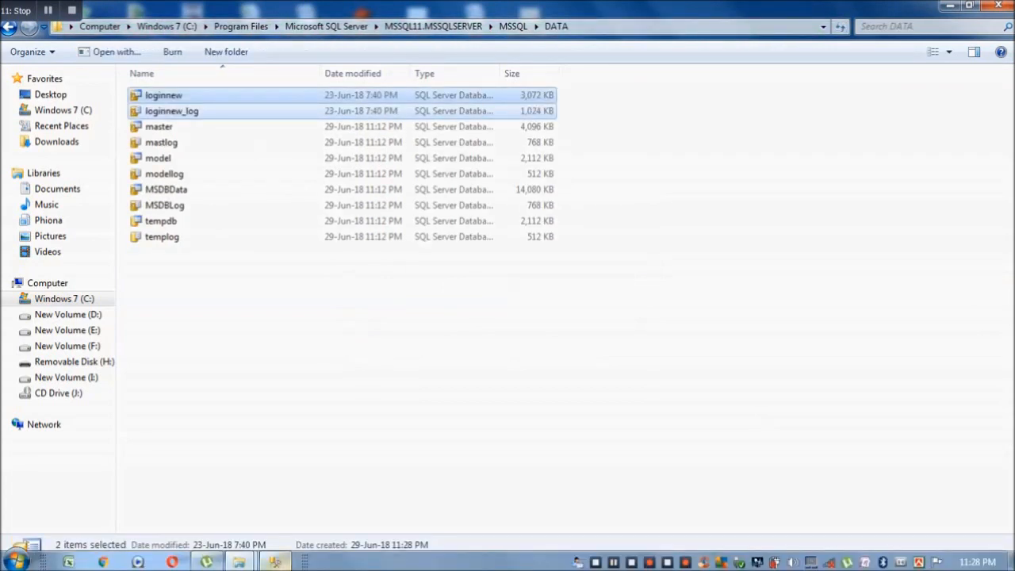
{"action": "left_click", "coordinate": [275, 561]}
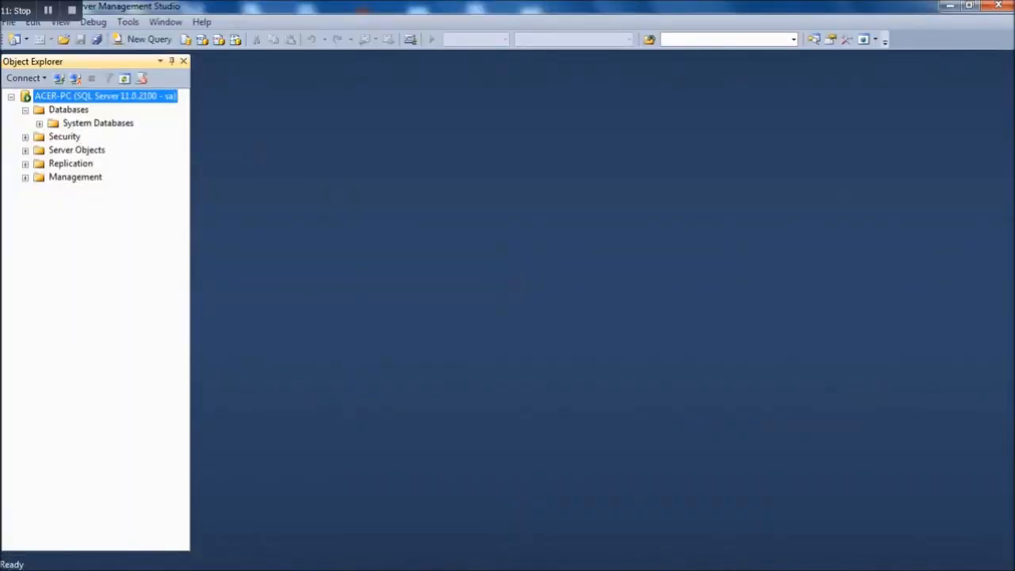
- Attach loginnew.mdf from the DATA folder through Databases > Attach
{"action": "left_click", "coordinate": [69, 110]}
{"action": "right_click", "coordinate": [69, 109]}
{"action": "left_click", "coordinate": [112, 140]}
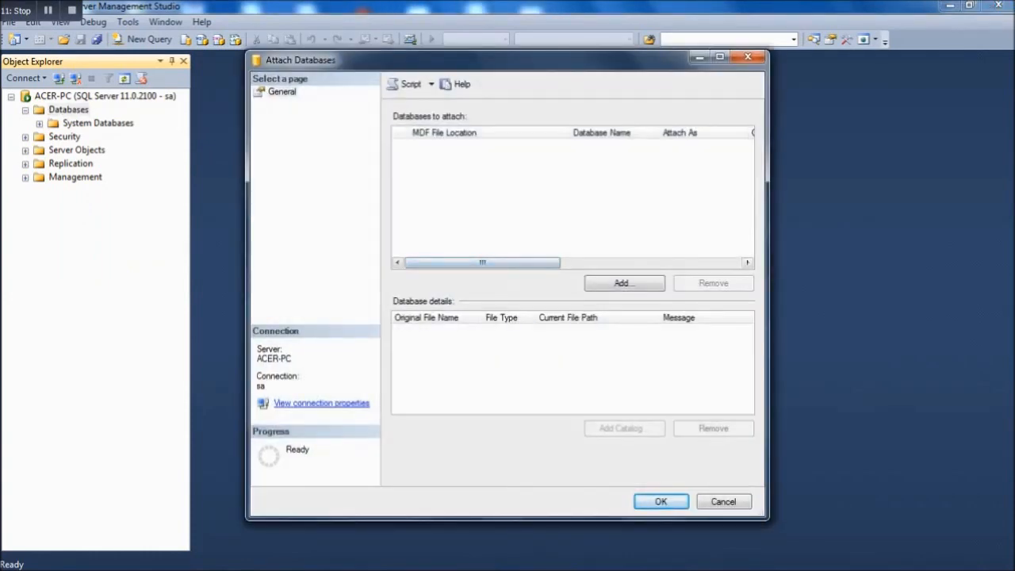
{"action": "left_click", "coordinate": [624, 283]}
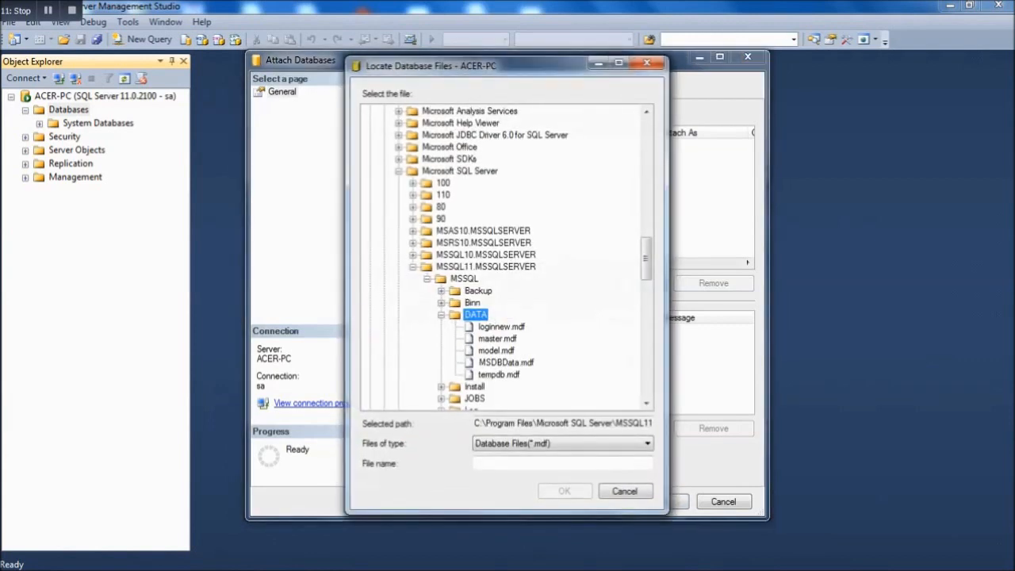
{"action": "left_click", "coordinate": [501, 327]}
{"action": "left_click", "coordinate": [564, 492]}
{"action": "left_click", "coordinate": [661, 502]}
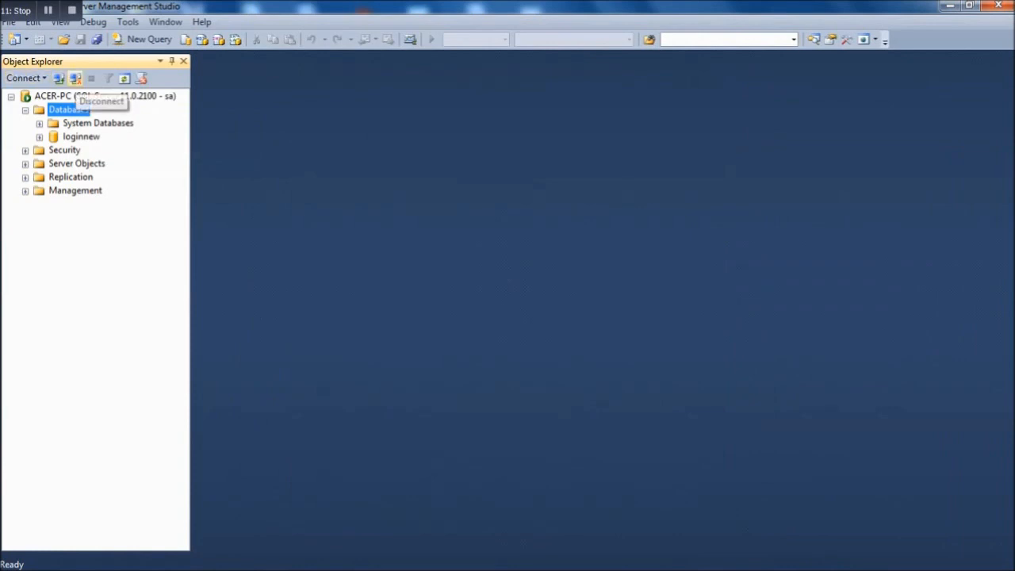
- Disconnect and reconnect as sa with the account password, confirming loginnew under Databases
{"action": "left_click", "coordinate": [75, 78]}
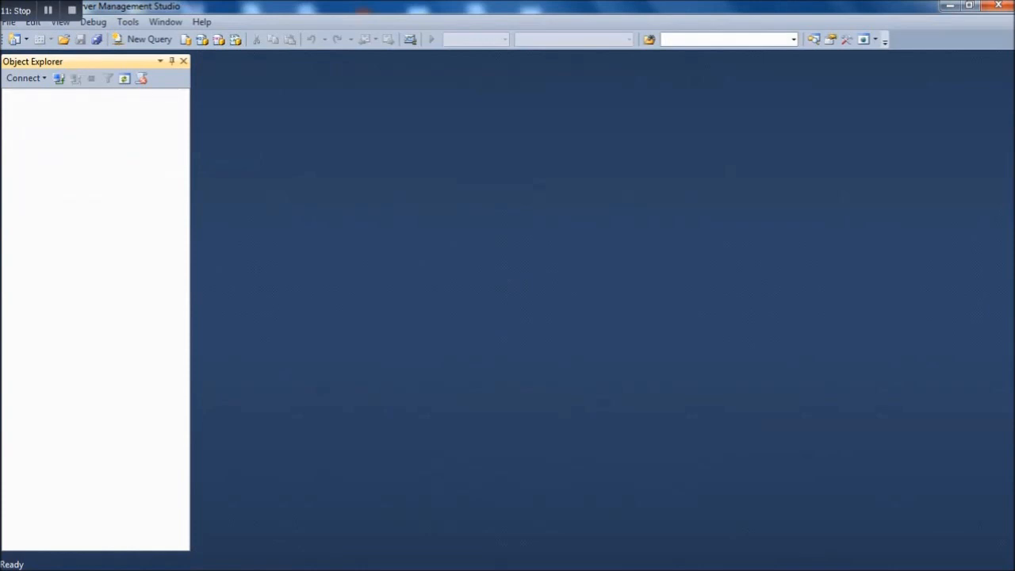
{"action": "left_click", "coordinate": [59, 78]}
{"action": "left_click", "coordinate": [563, 263]}
{"action": "type", "text": "*********"}
{"action": "key", "text": "Return"}
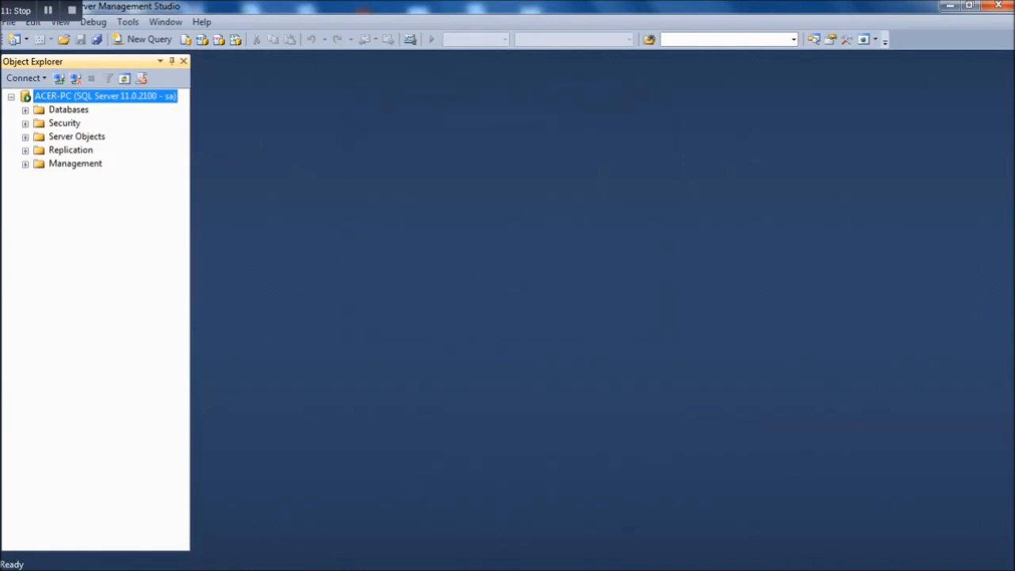
{"action": "left_click", "coordinate": [25, 111]}
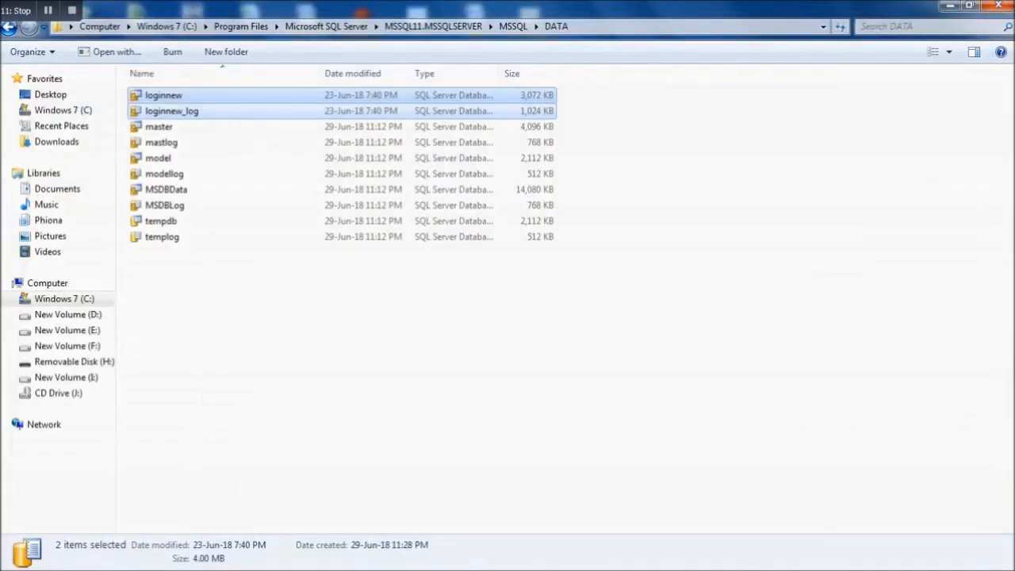
{"action": "left_click", "coordinate": [16, 562]}
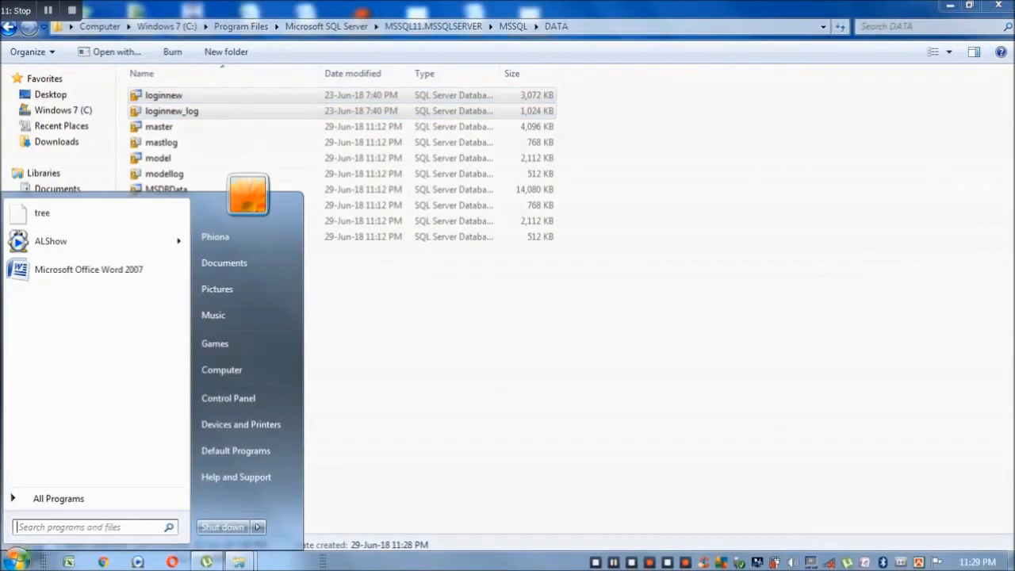